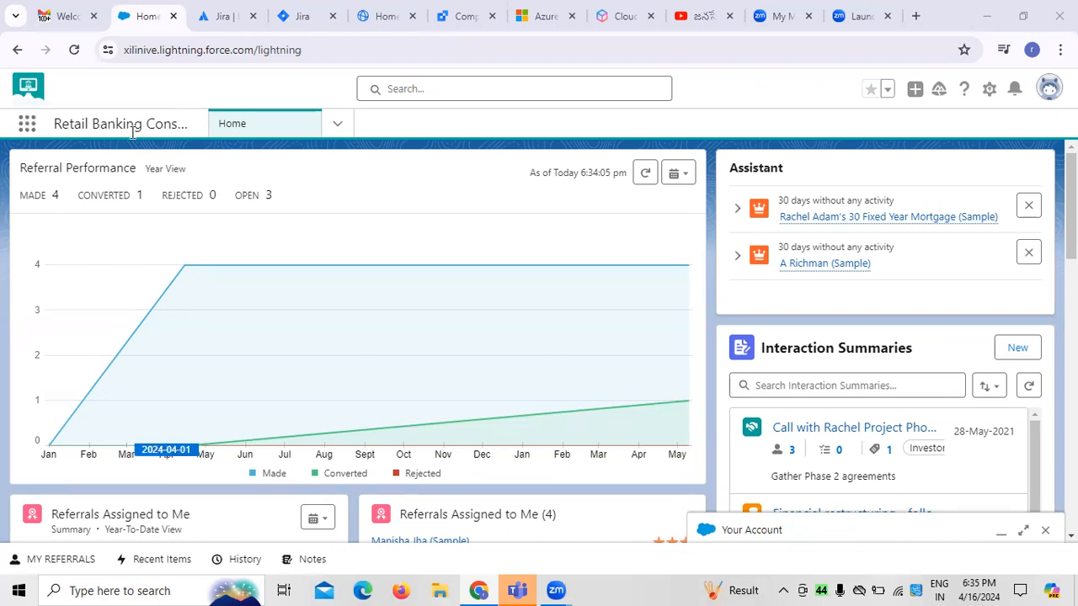
# Open the Tasks list from the Retail Banking Console's navigation items.
pyautogui.click(335, 125)
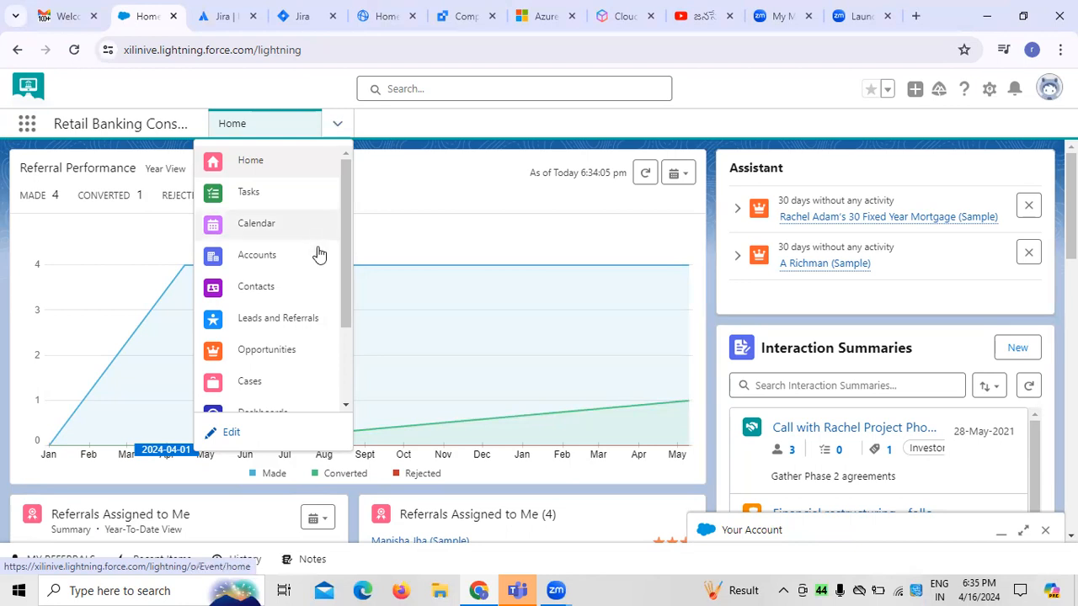
pyautogui.moveTo(343, 319); pyautogui.dragTo(339, 392)
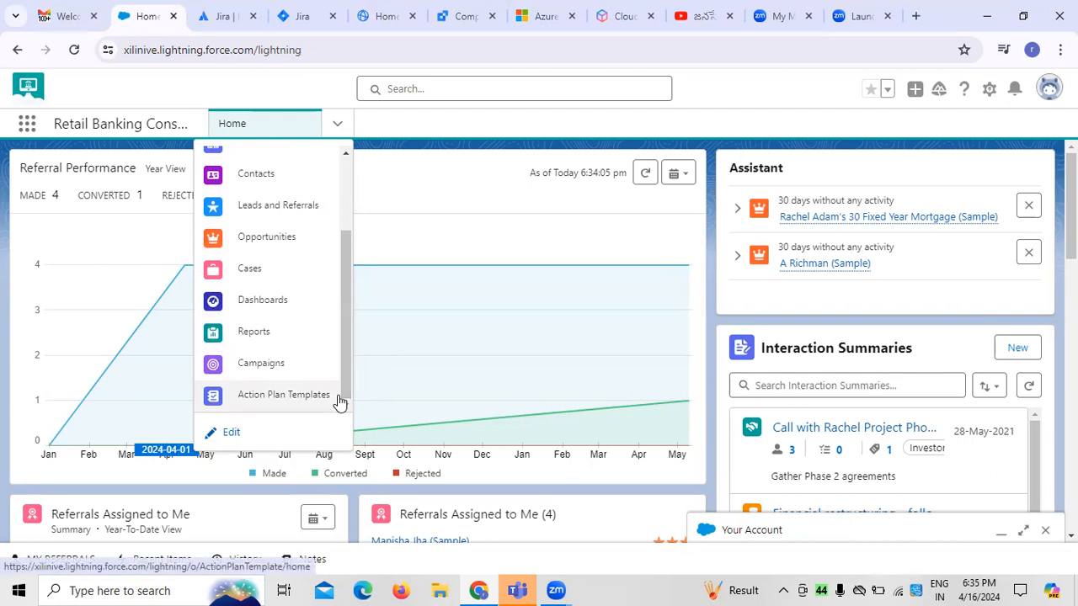
pyautogui.moveTo(341, 398); pyautogui.dragTo(363, 260)
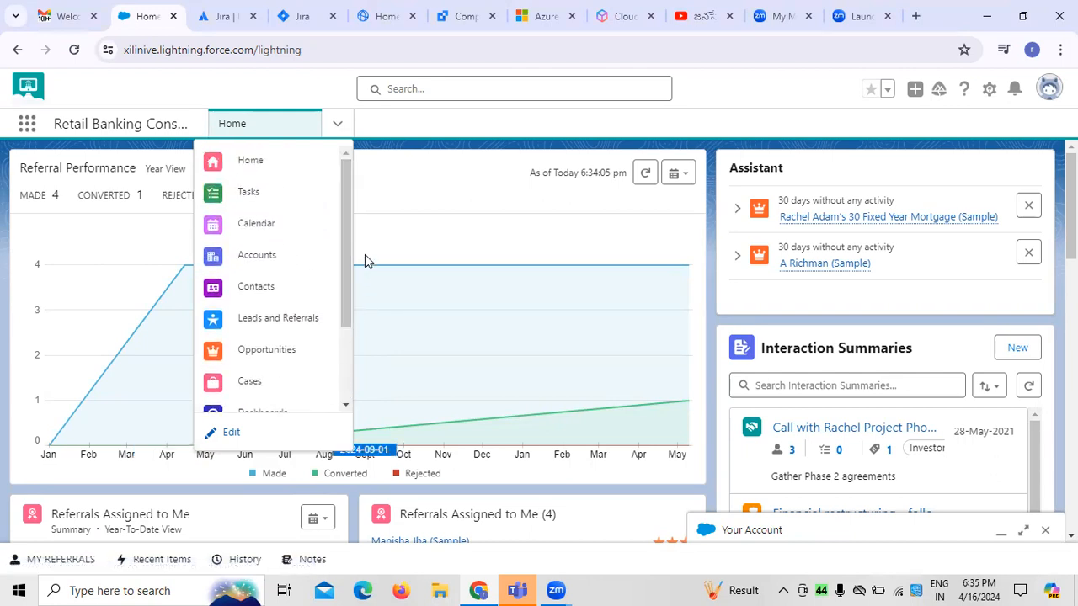
pyautogui.click(260, 203)
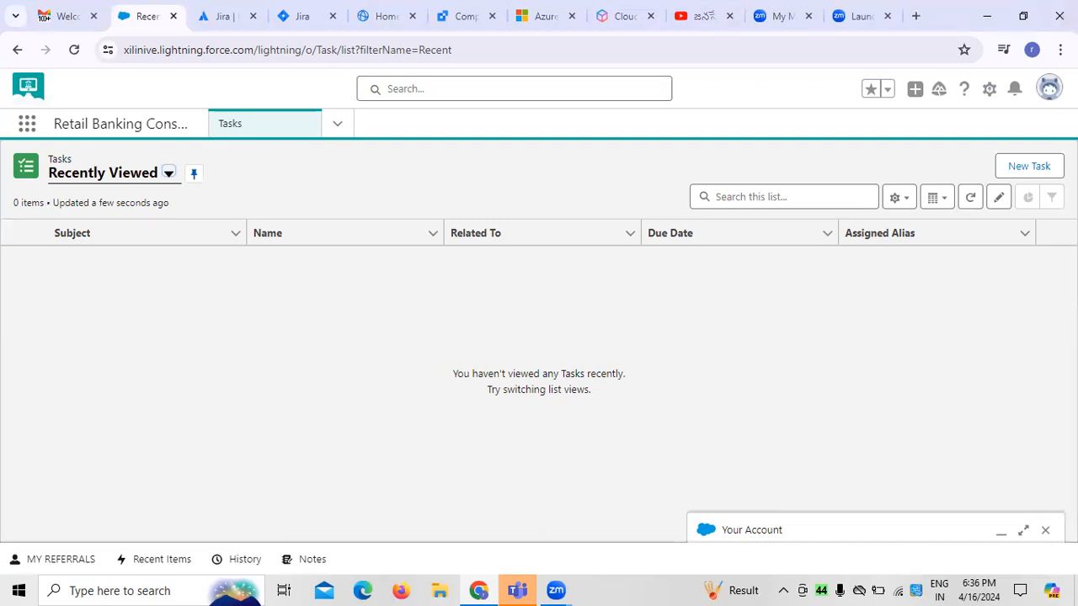
# Start a new Advisor Task with the subject "security check" and the due date 30/04/2024.
pyautogui.click(1015, 169)
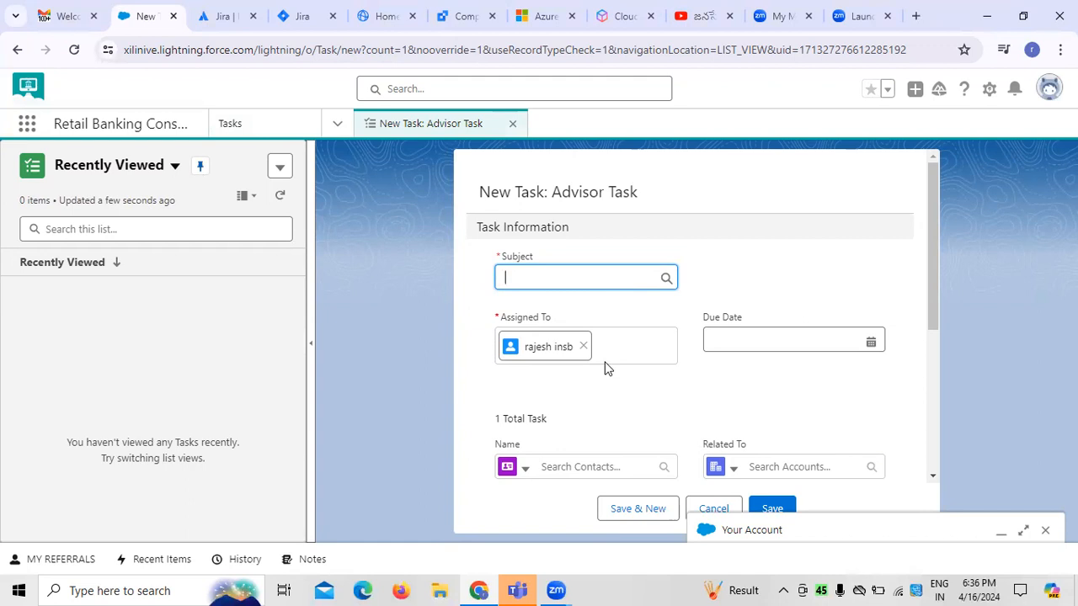
pyautogui.write('secur')
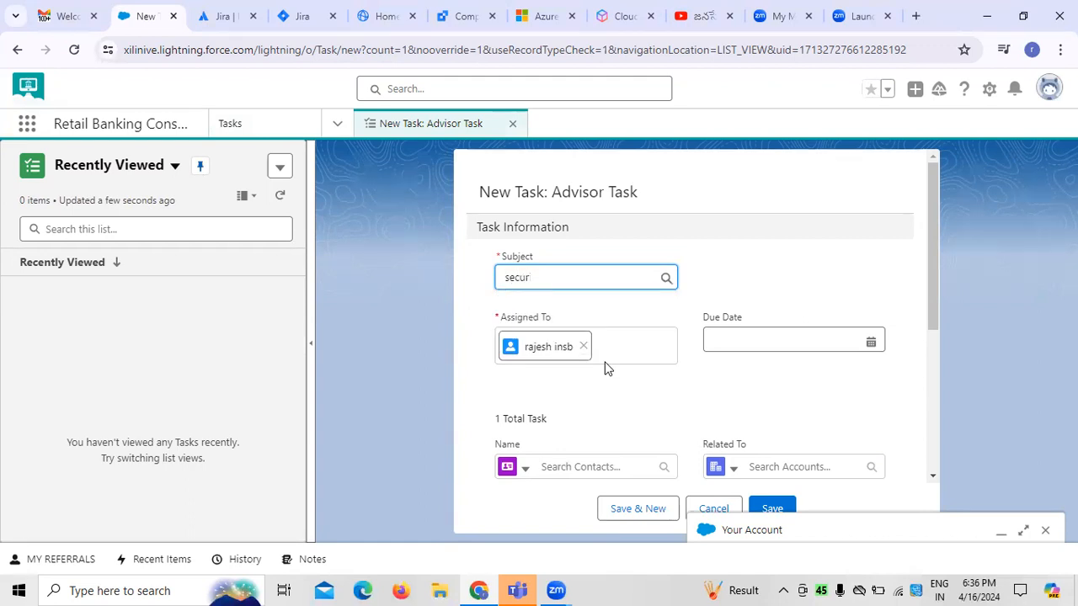
pyautogui.write('ity check')
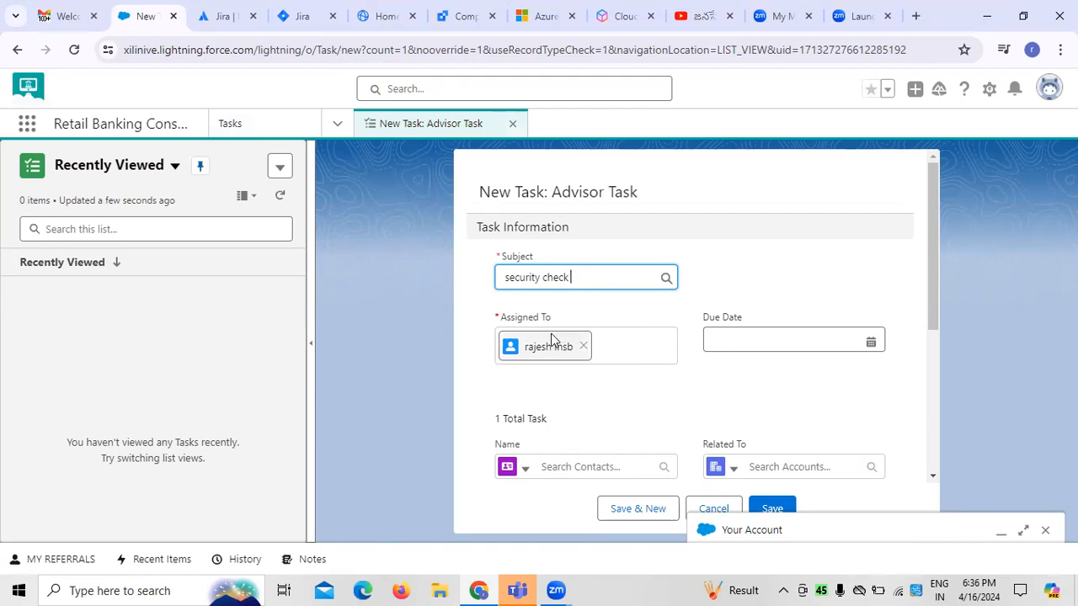
pyautogui.click(870, 341)
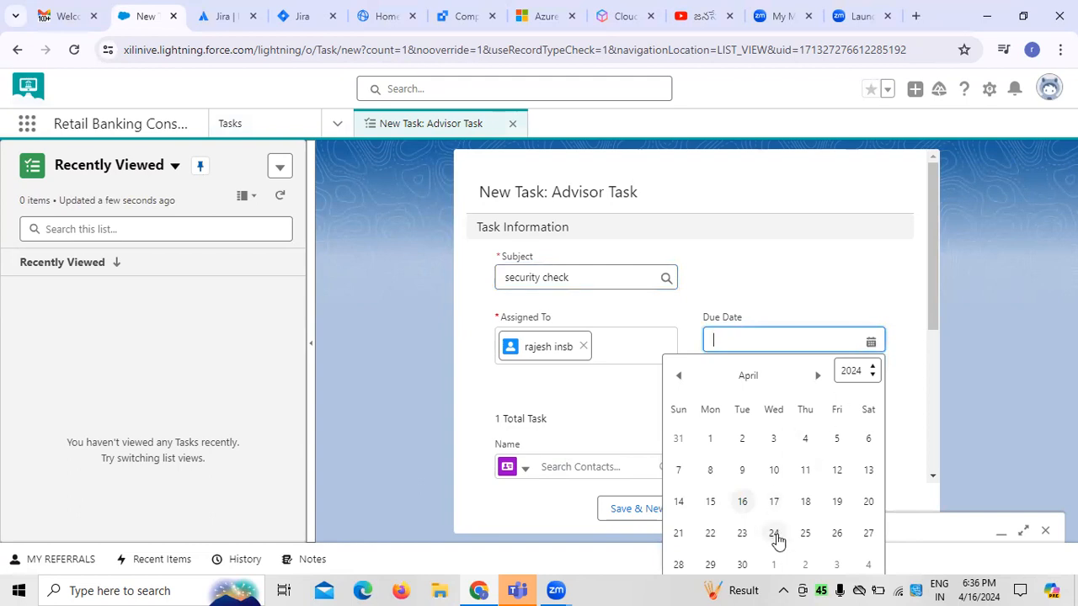
pyautogui.click(757, 559)
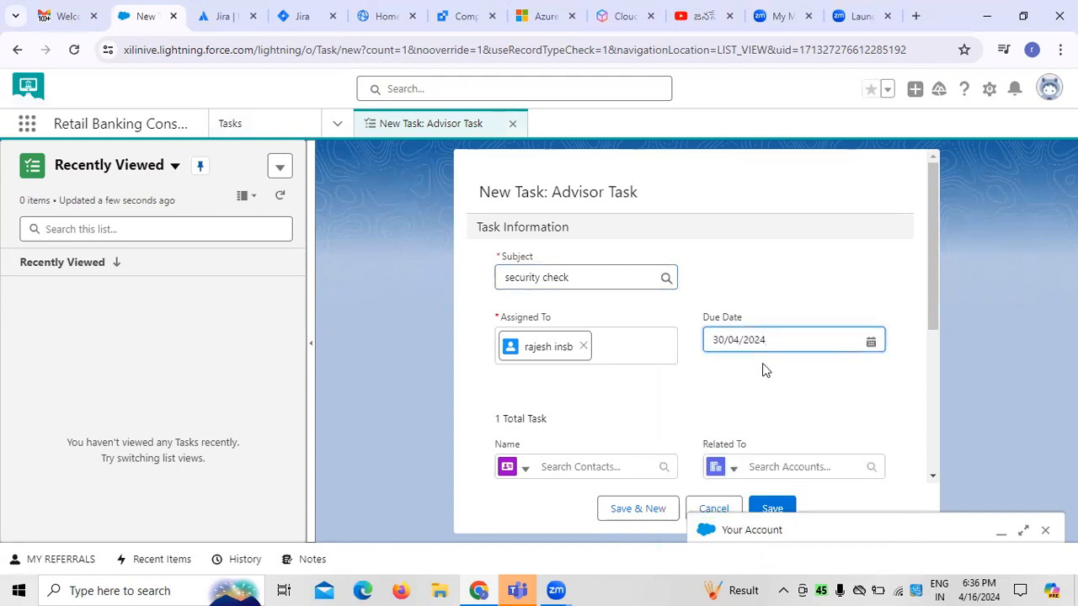
# Switch the task's Name lookup to Leads and Referrals and return it to Contacts.
pyautogui.scroll(-1, 764, 368)
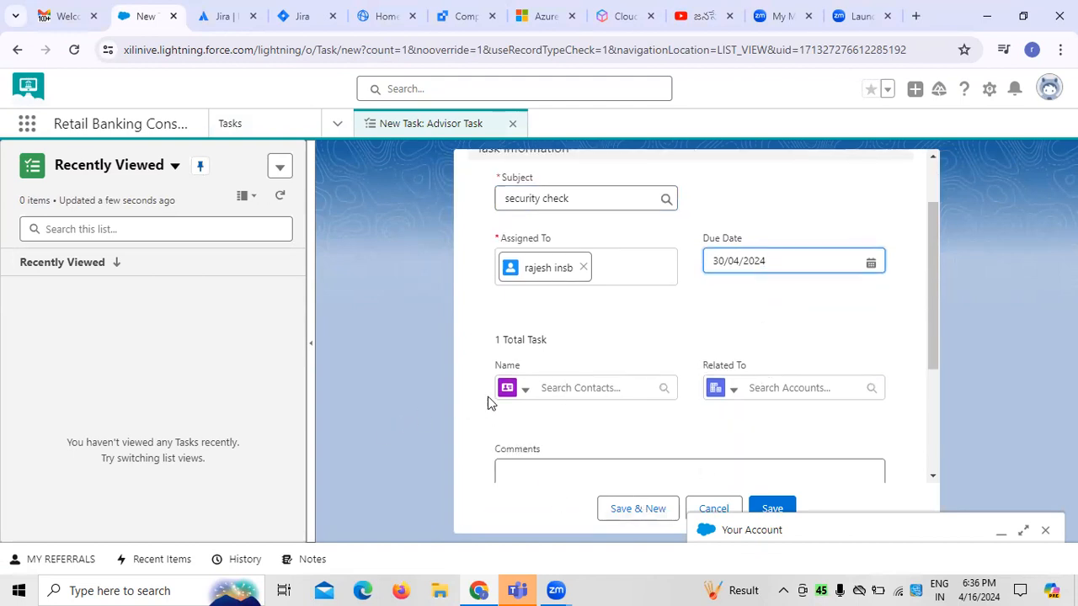
pyautogui.click(524, 389)
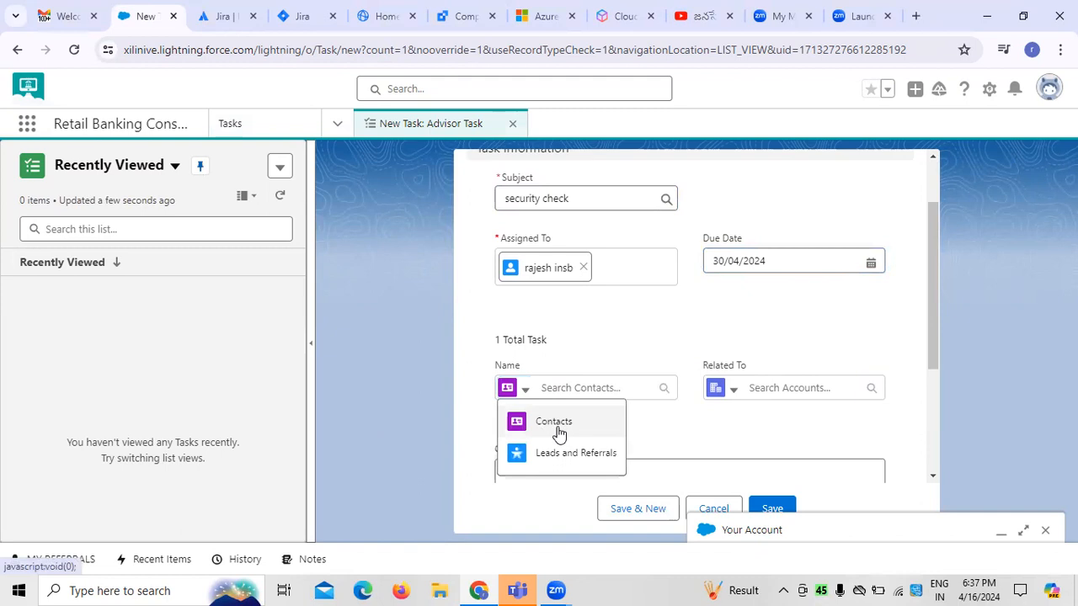
pyautogui.click(564, 455)
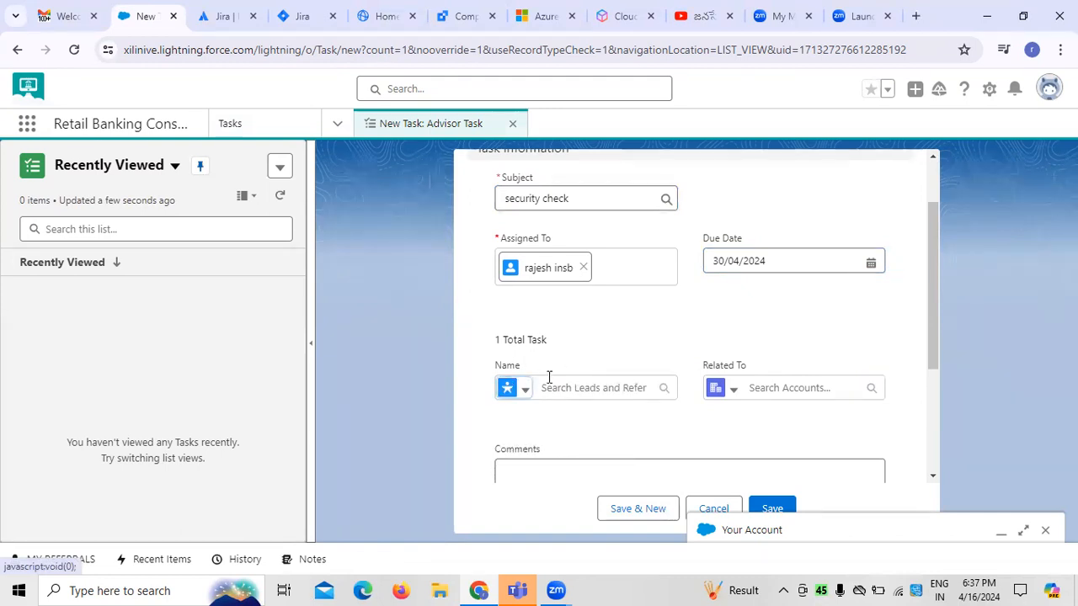
pyautogui.click(525, 389)
pyautogui.click(549, 424)
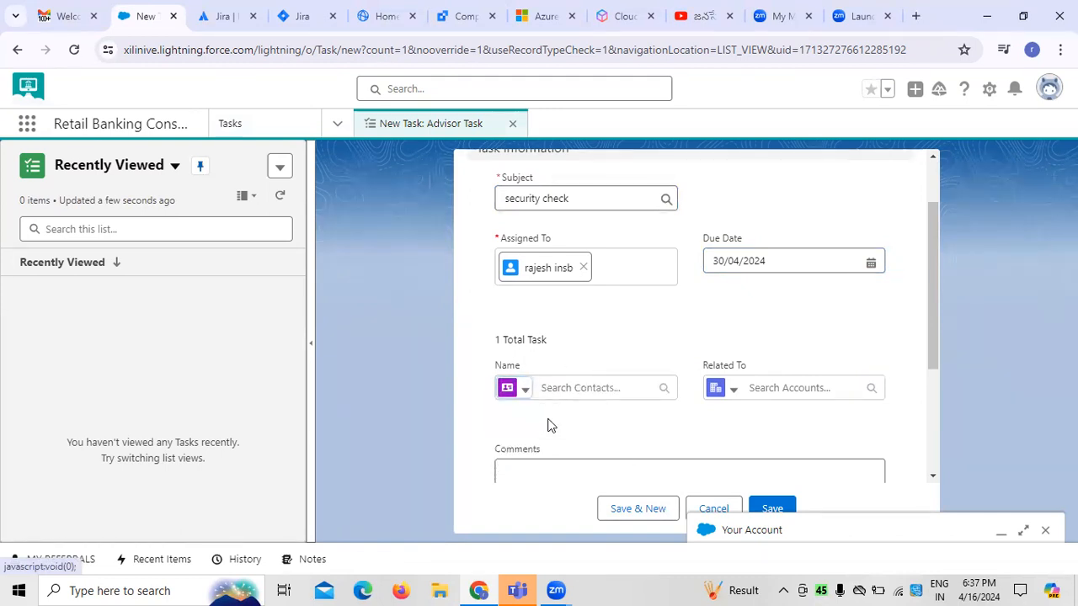
pyautogui.click(525, 391)
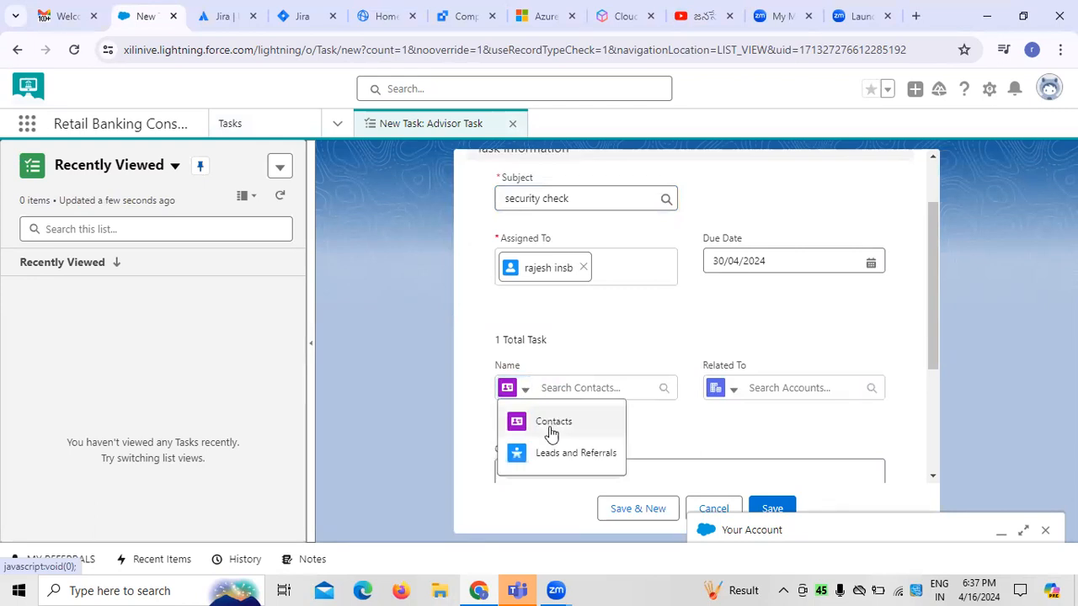
pyautogui.click(559, 459)
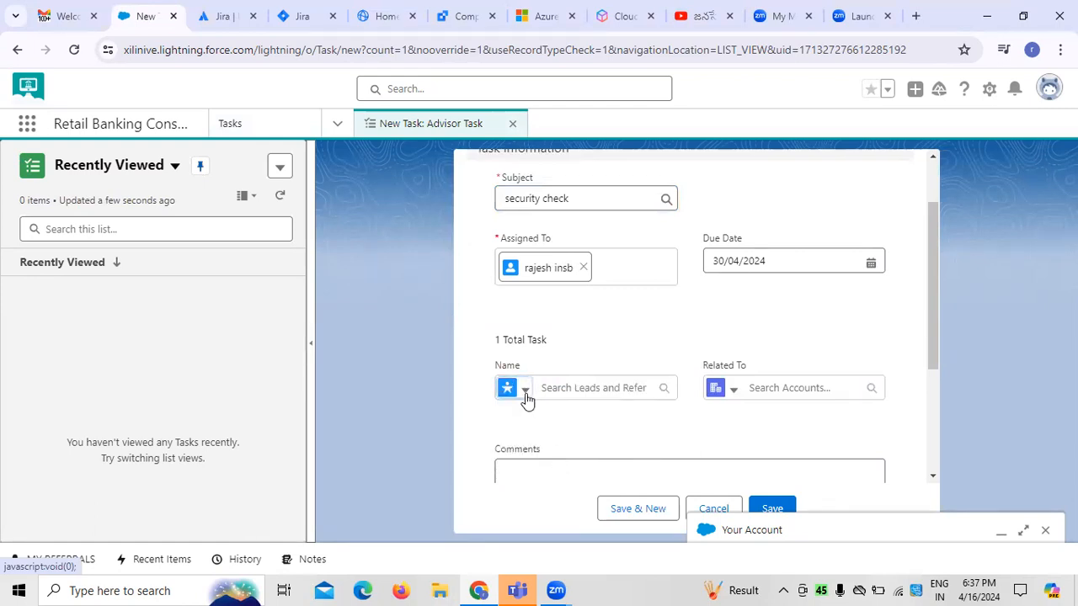
pyautogui.click(526, 390)
pyautogui.click(541, 427)
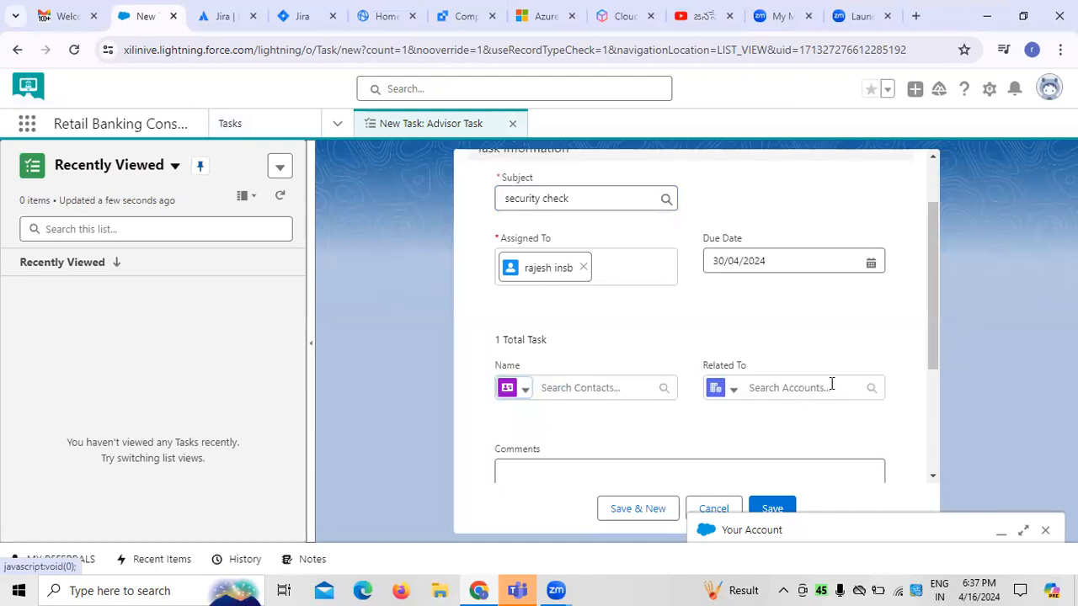
# Set the task's Related To lookup to Applicants and its priority to High.
pyautogui.click(729, 391)
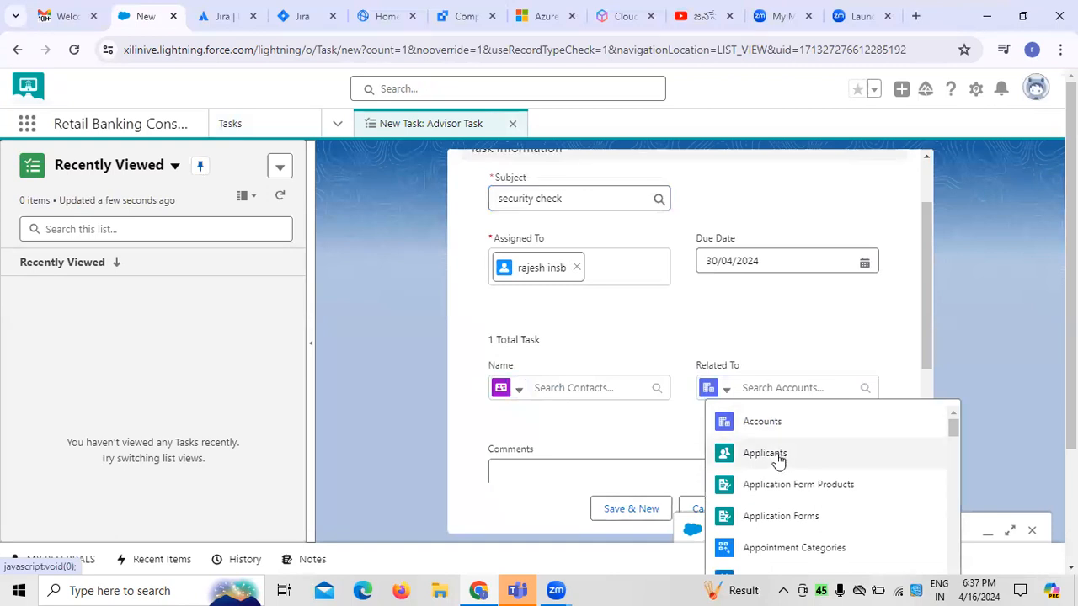
pyautogui.click(757, 459)
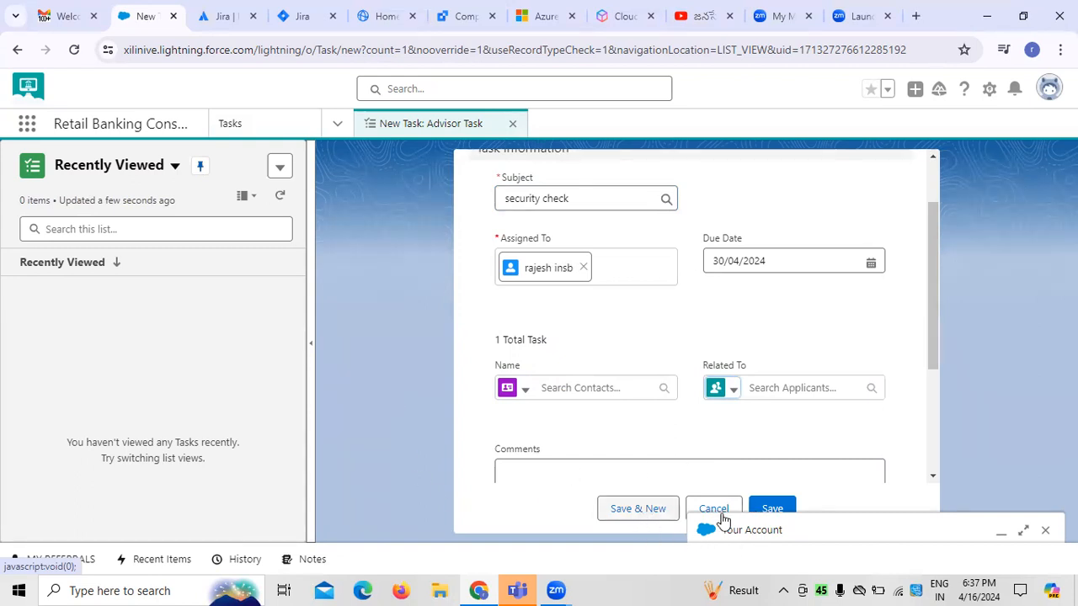
pyautogui.moveTo(934, 344); pyautogui.dragTo(926, 407)
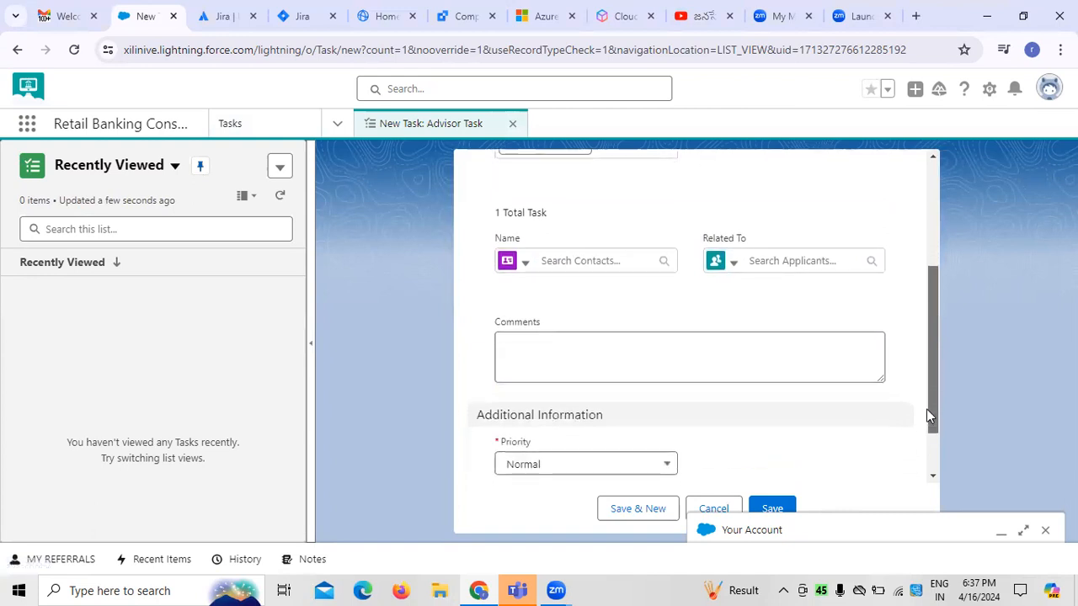
pyautogui.click(665, 466)
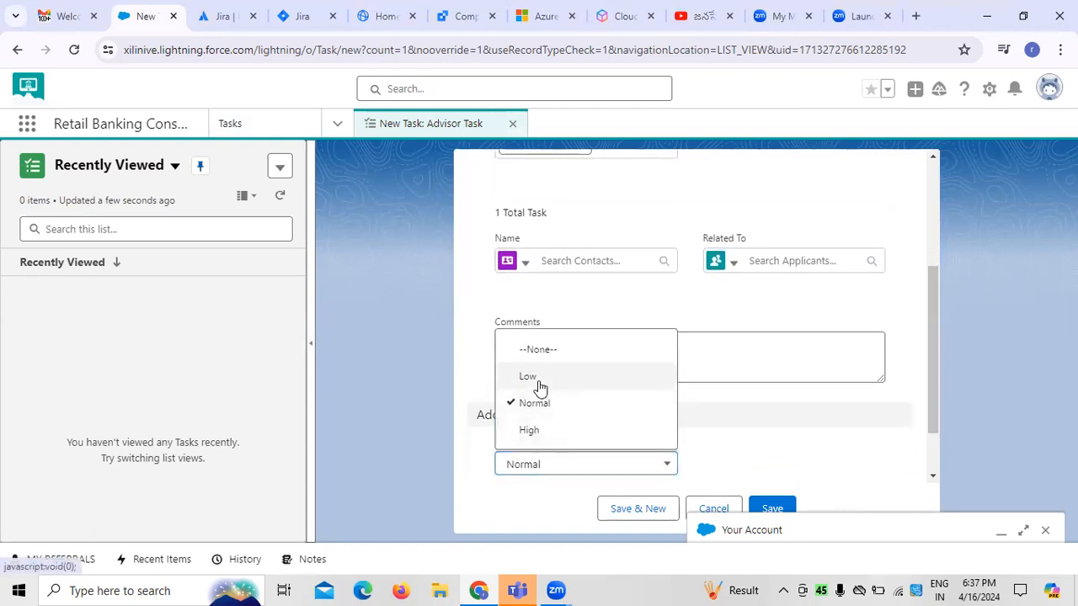
pyautogui.click(539, 376)
pyautogui.click(667, 466)
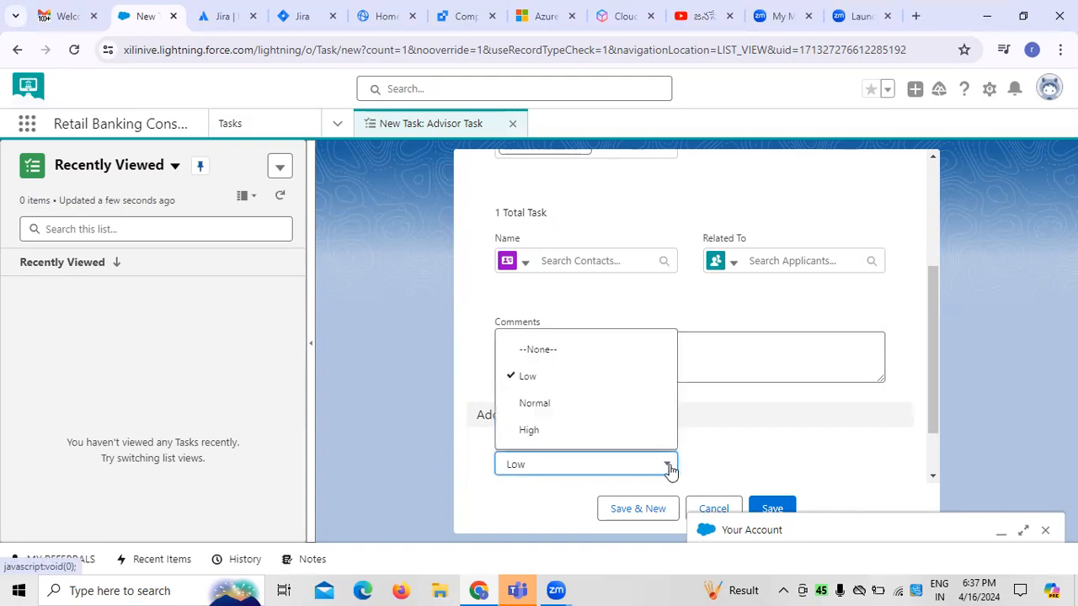
pyautogui.click(530, 430)
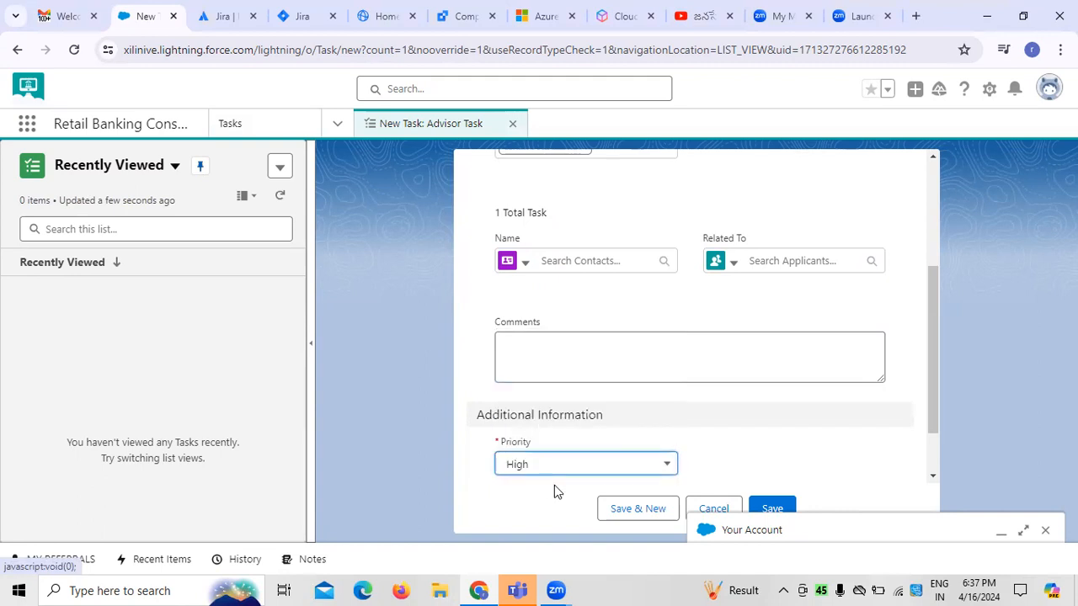
# Set the required status to Not Started and save the task, continuing to a new blank task form.
pyautogui.click(664, 509)
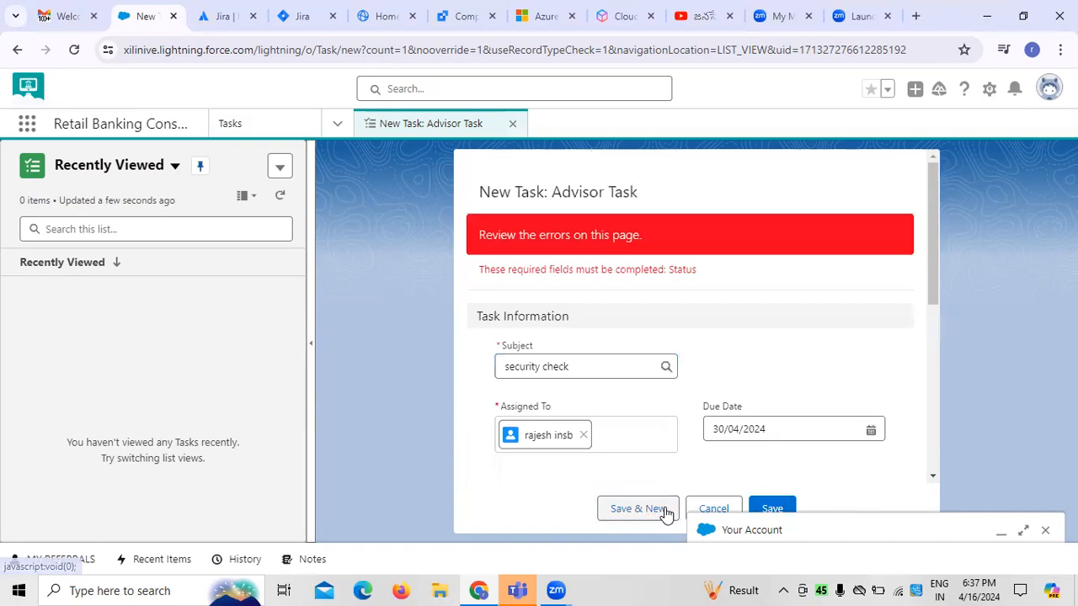
pyautogui.scroll(-3, 696, 325)
pyautogui.scroll(3, 696, 325)
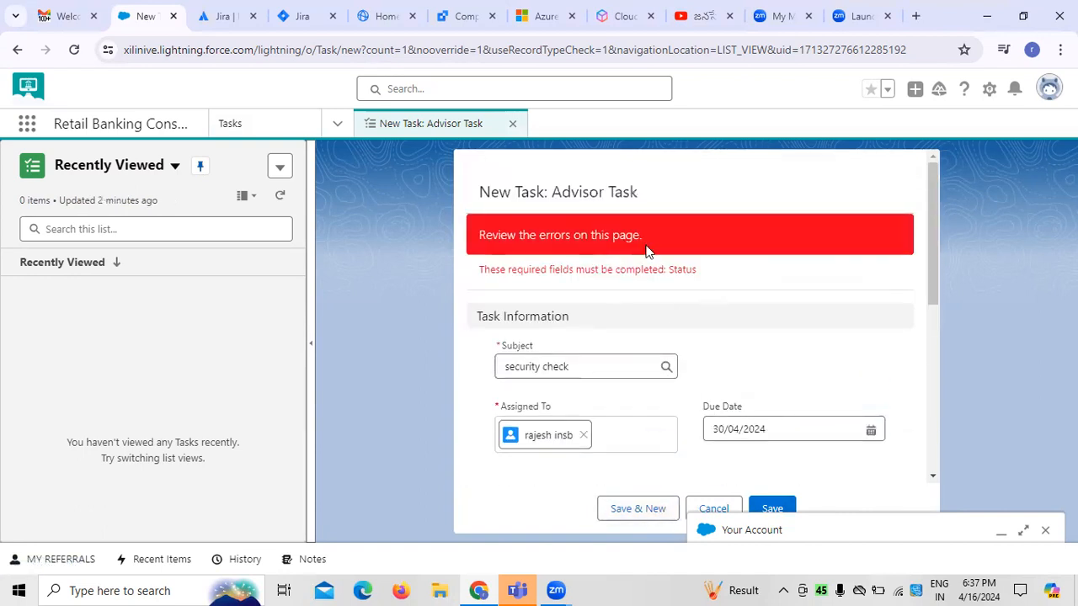
pyautogui.scroll(-5, 851, 244)
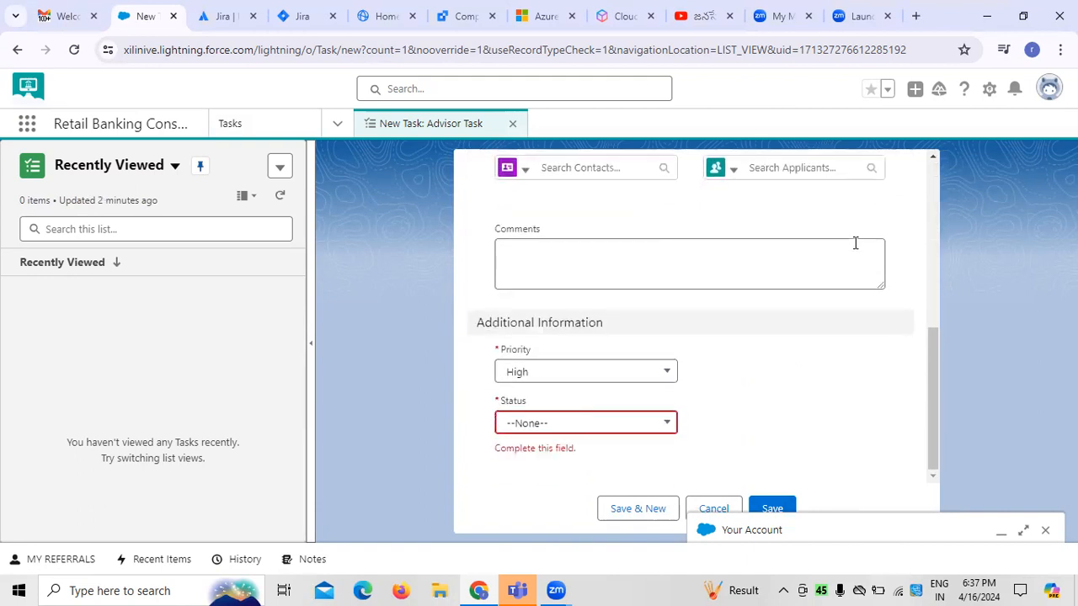
pyautogui.click(665, 425)
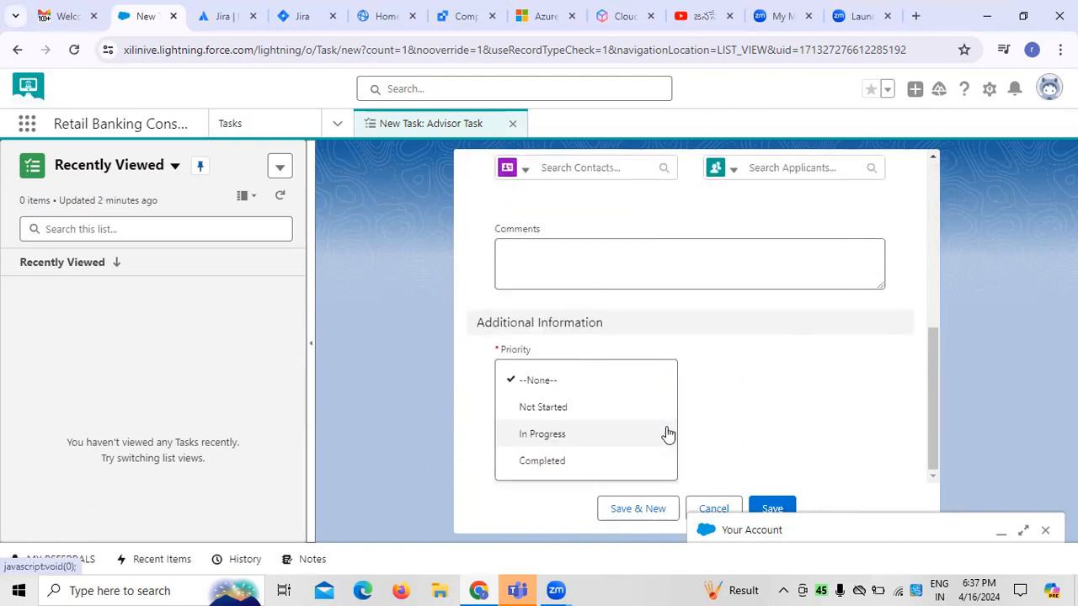
pyautogui.click(552, 408)
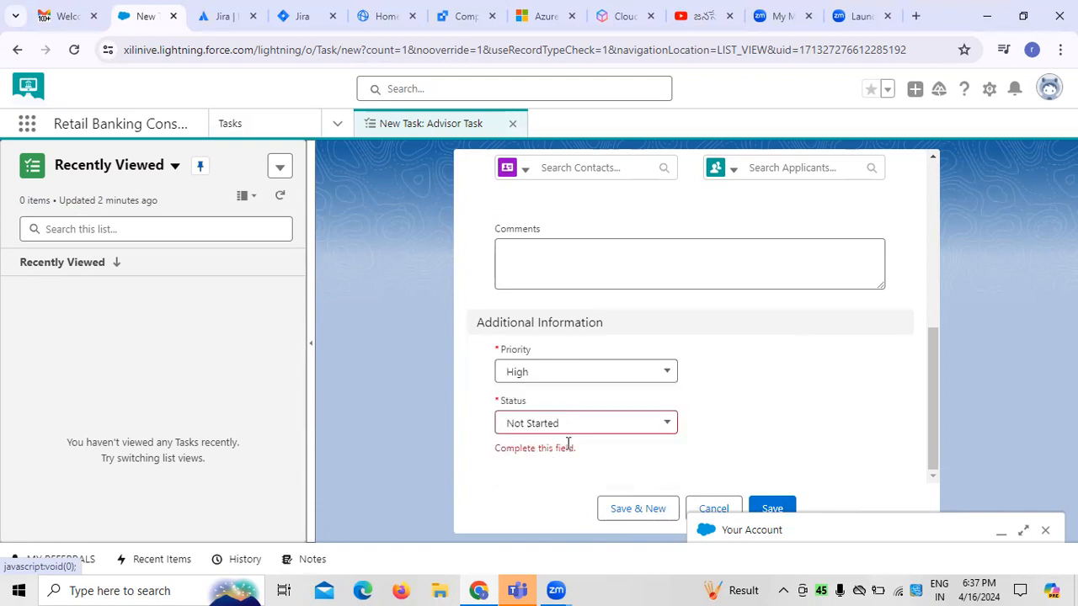
pyautogui.click(658, 511)
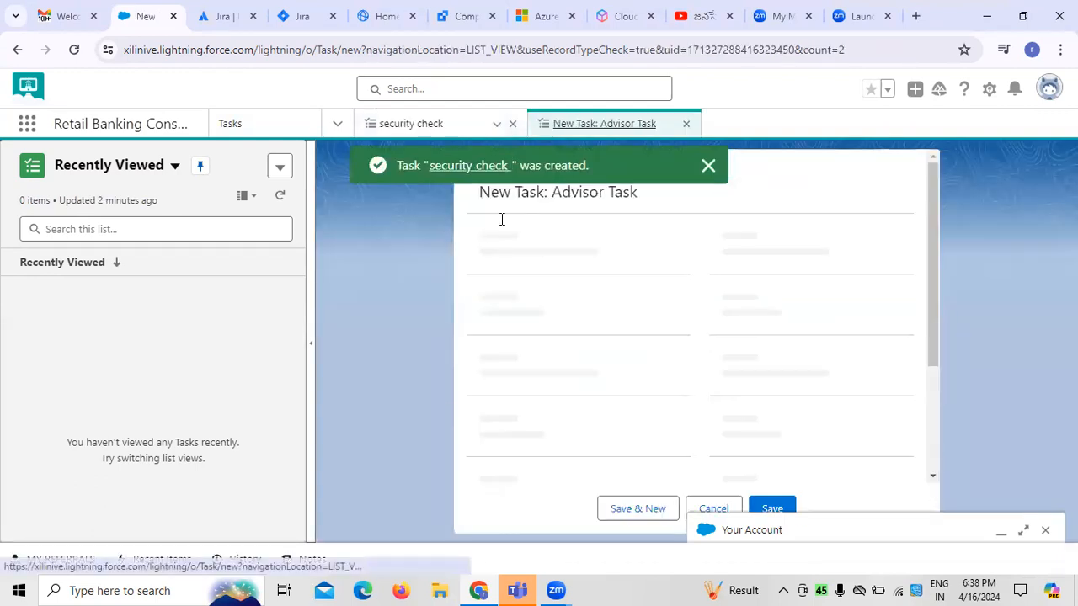
# Open the created security check task and review its related records and full details.
pyautogui.click(465, 166)
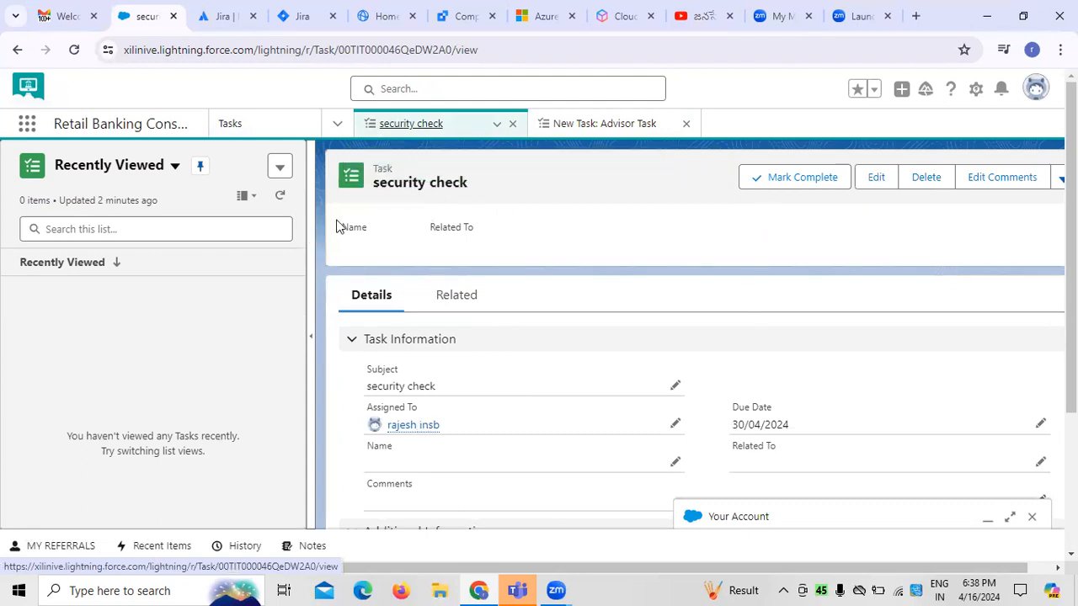
pyautogui.click(453, 296)
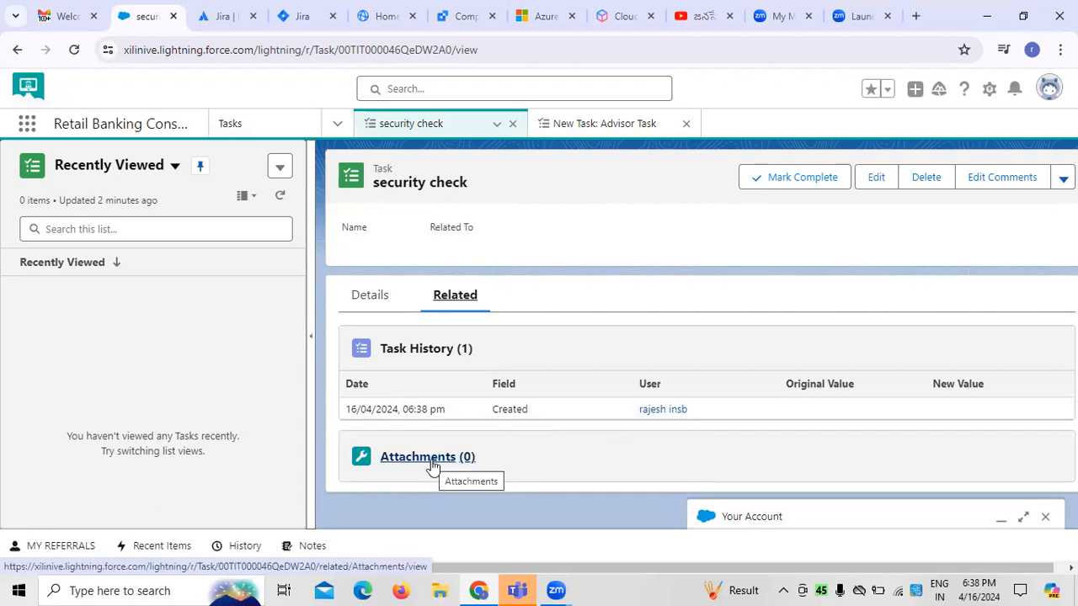
pyautogui.click(368, 308)
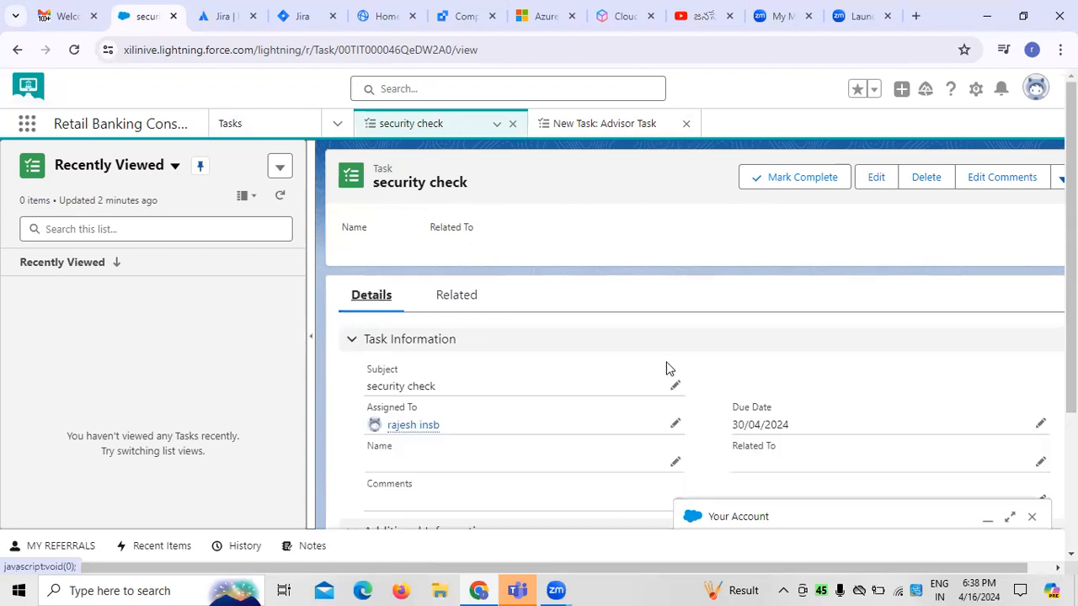
pyautogui.scroll(-3, 547, 358)
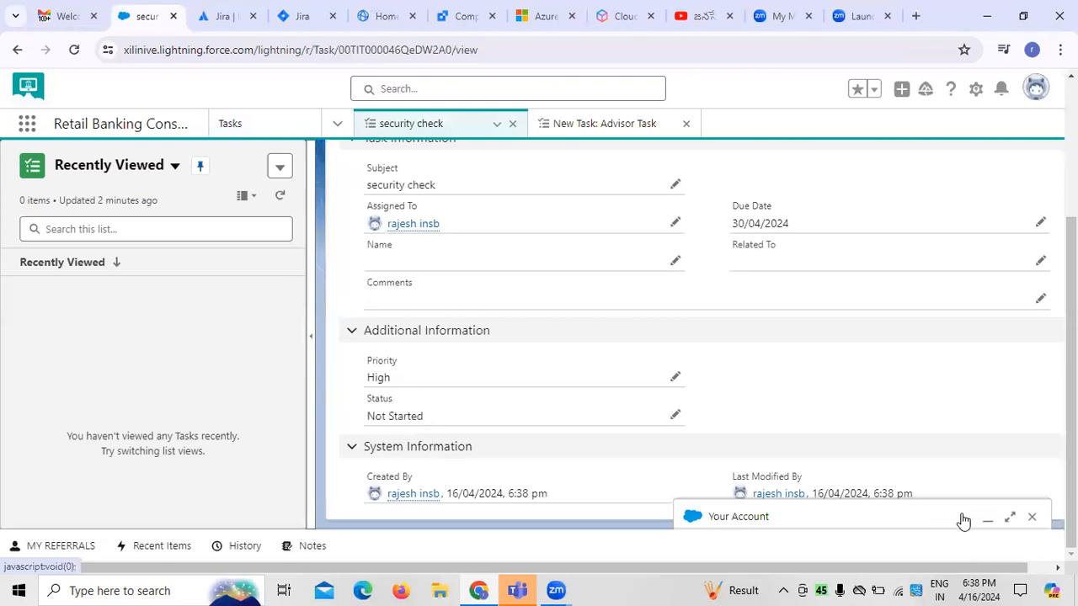
# Expand the Your Account pop-up and close it to clear the view of the task record.
pyautogui.click(1009, 516)
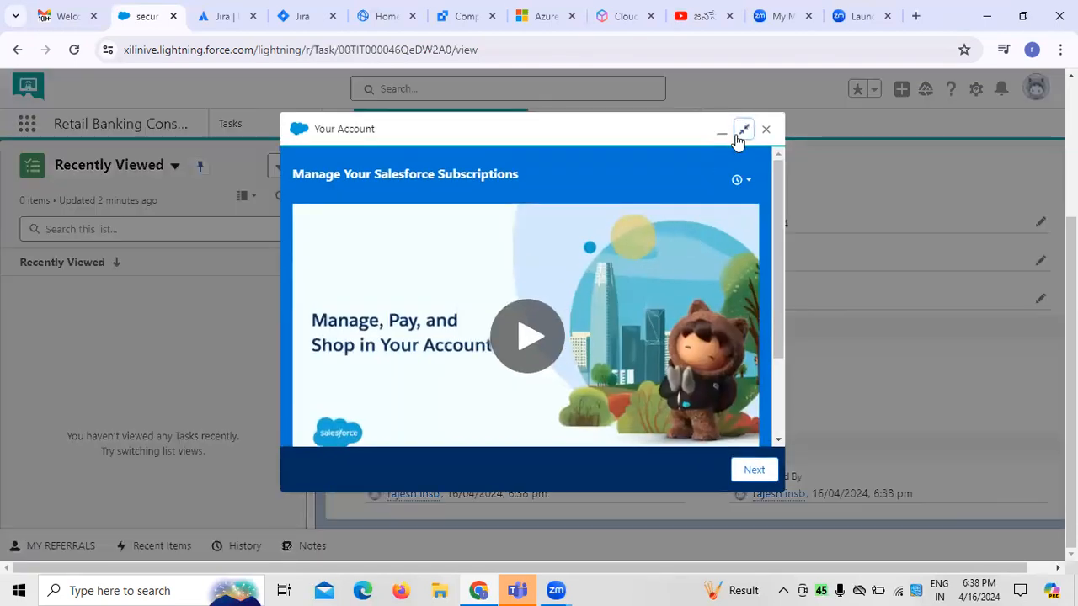
pyautogui.click(765, 128)
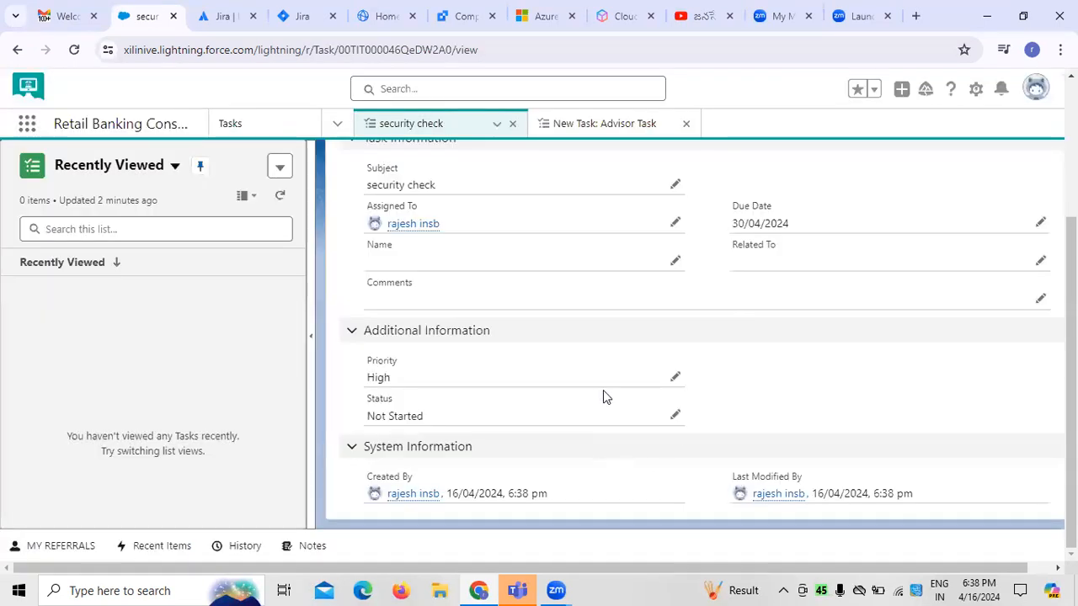
pyautogui.scroll(3, 602, 390)
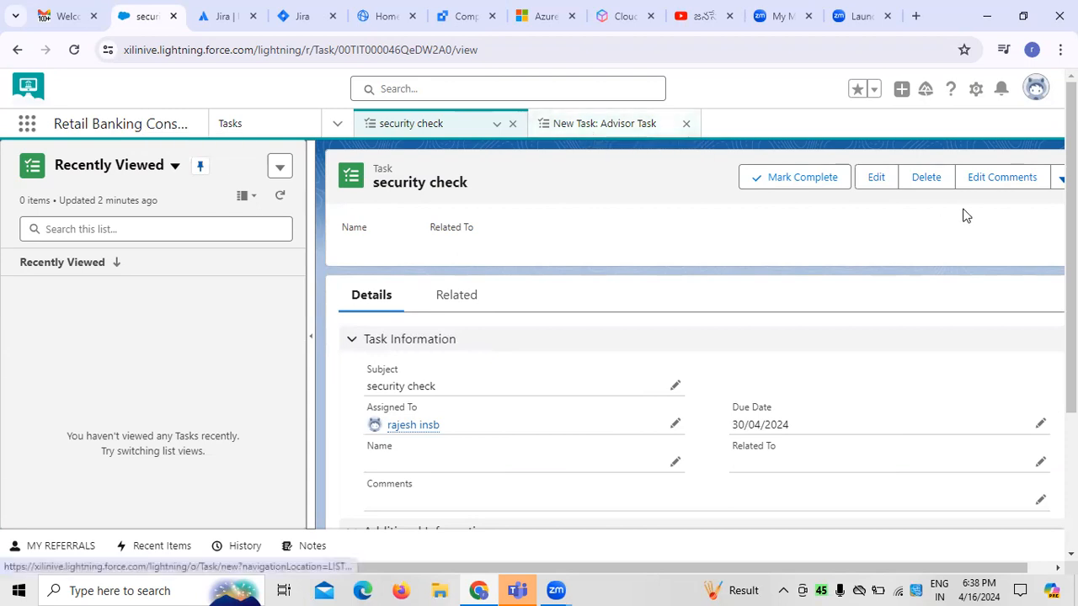
# Look over the security check task's additional actions and its comments editor, cancelling the editor without entering a comment.
pyautogui.moveTo(973, 570); pyautogui.dragTo(1008, 570)
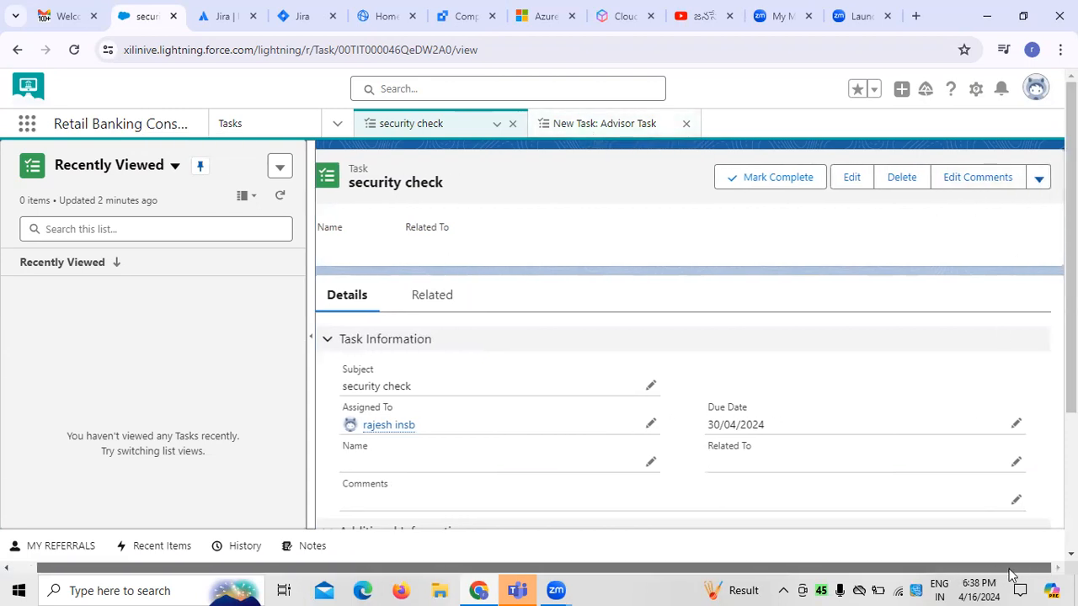
pyautogui.click(1038, 181)
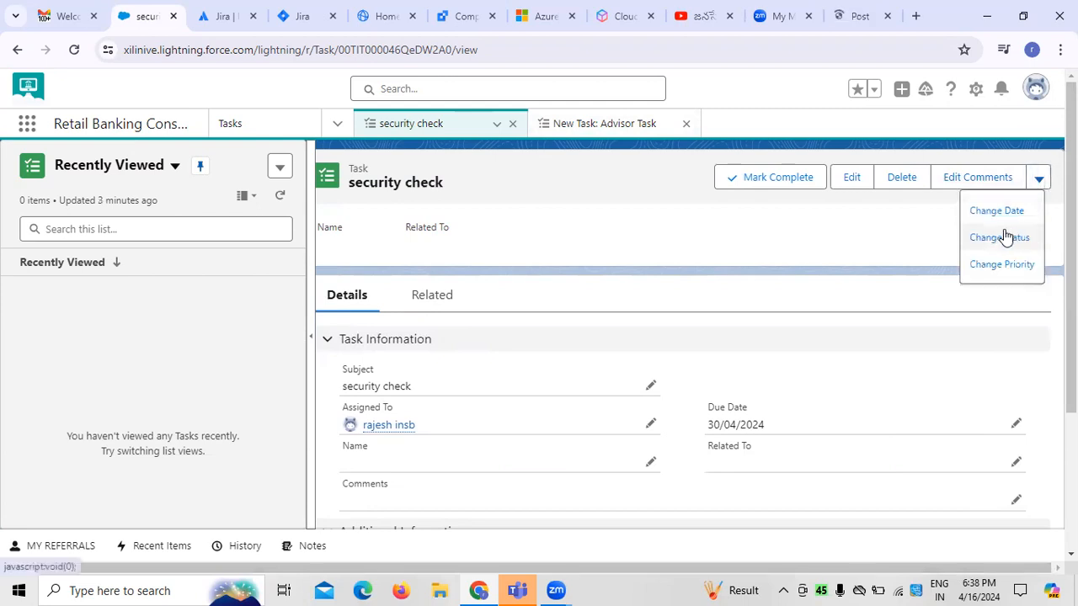
pyautogui.click(975, 178)
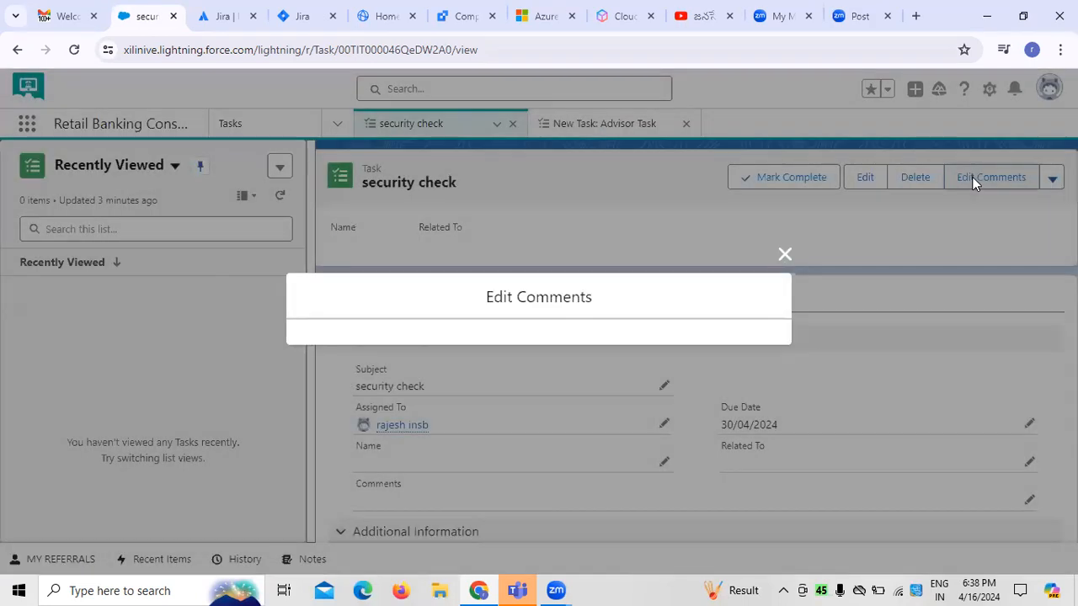
pyautogui.click(340, 295)
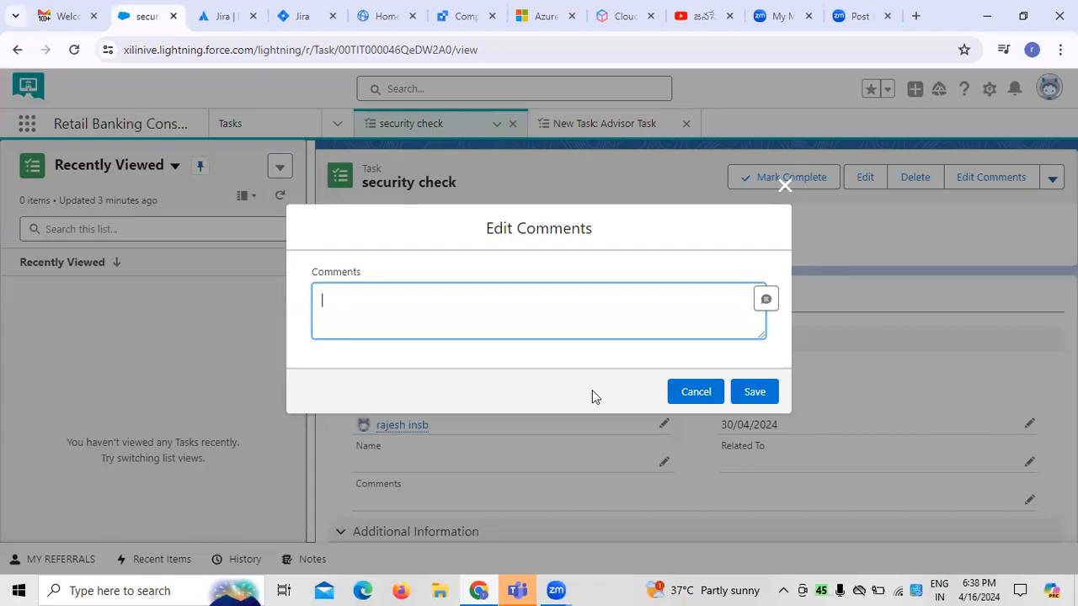
pyautogui.click(701, 393)
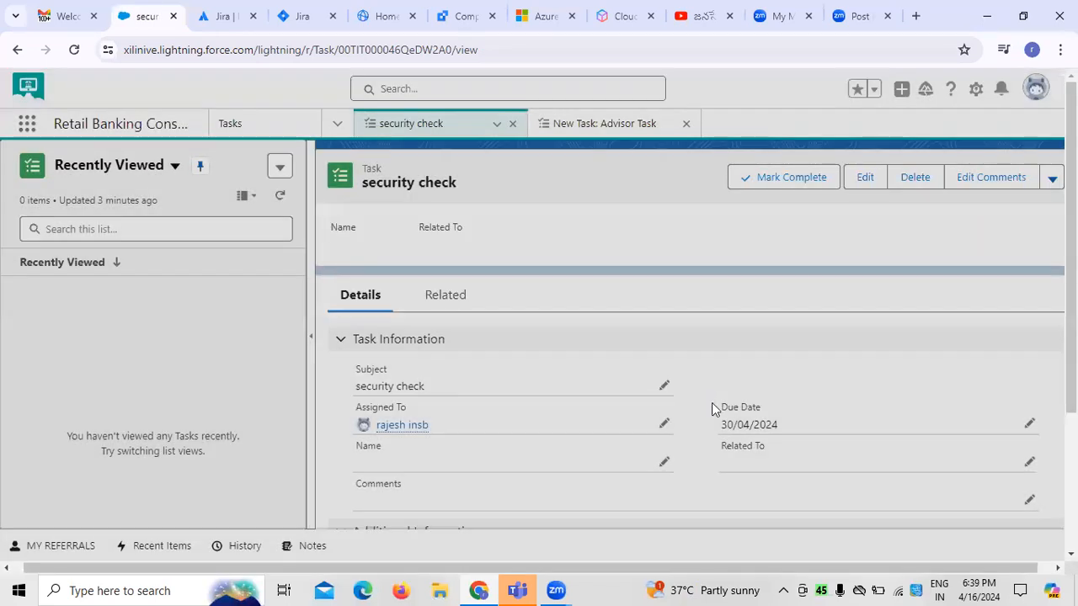
# Change the security check task's status to In Progress and save it, closing the additional actions list.
pyautogui.click(1051, 178)
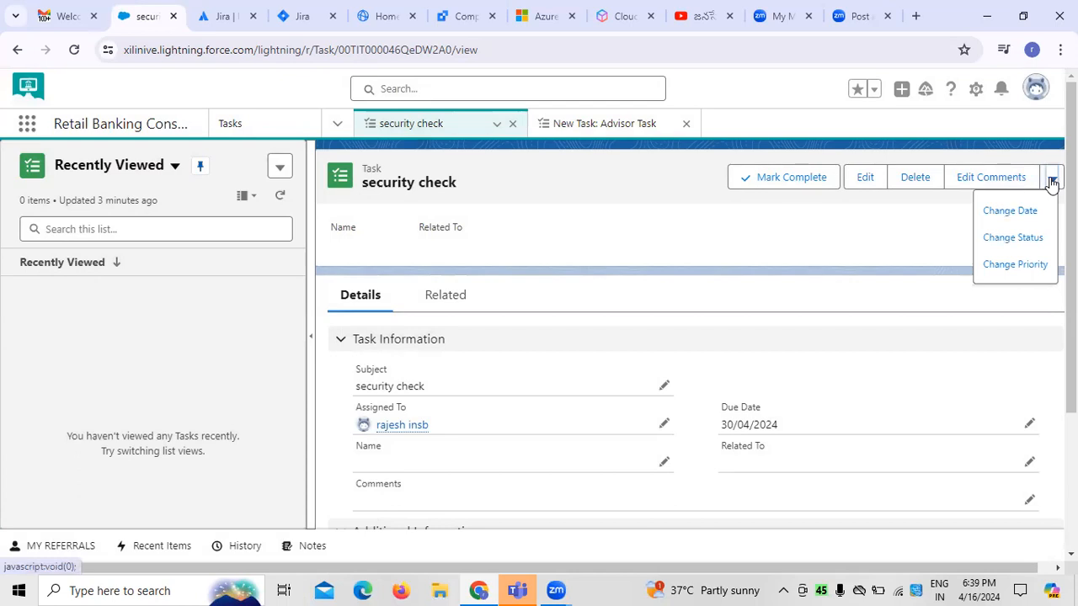
pyautogui.click(1014, 236)
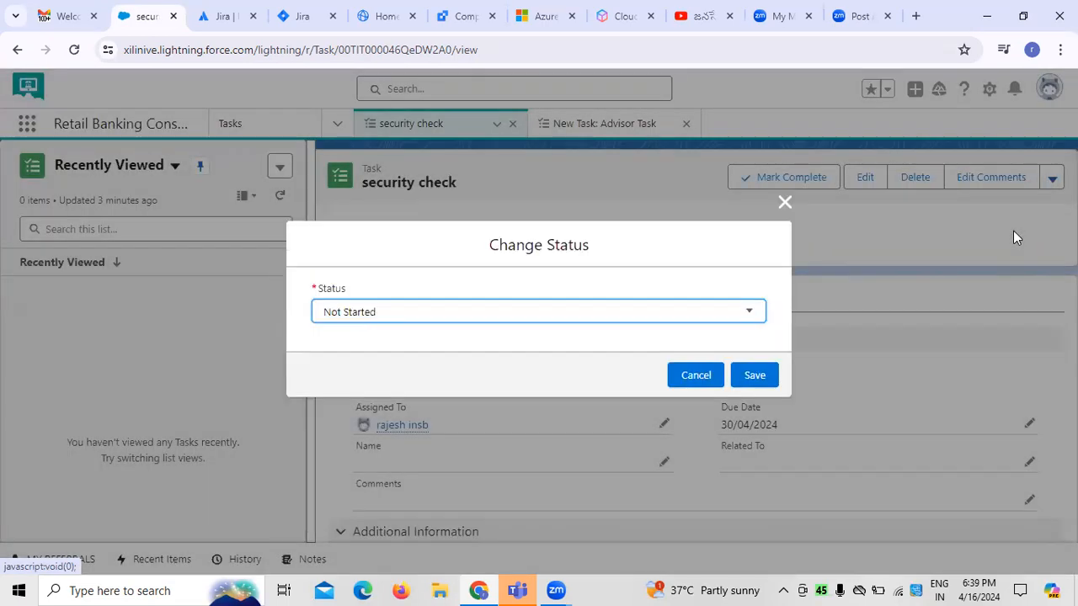
pyautogui.click(748, 319)
pyautogui.click(381, 313)
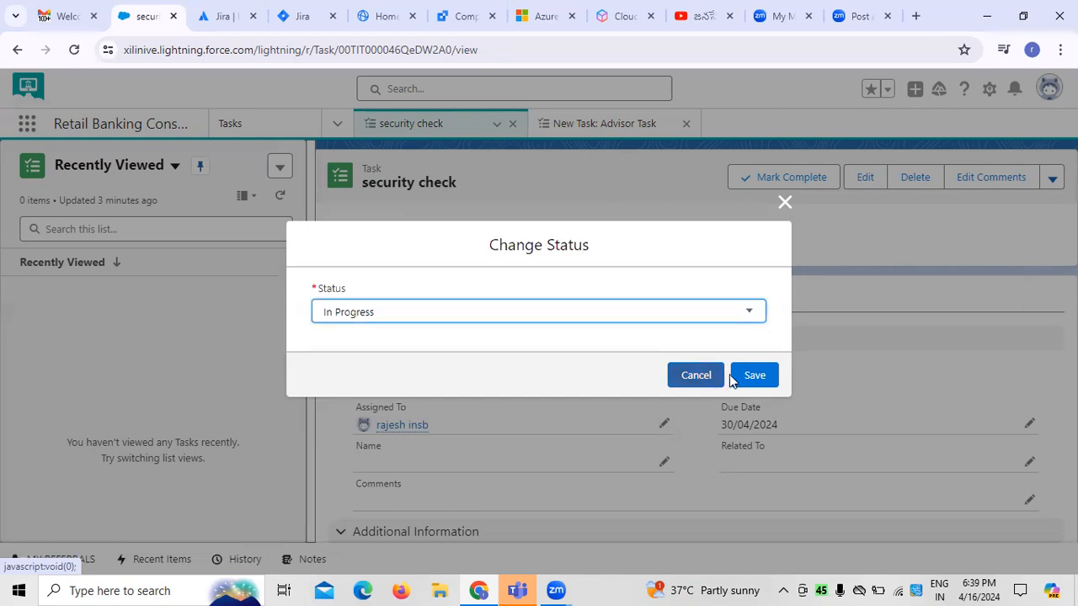
pyautogui.click(765, 379)
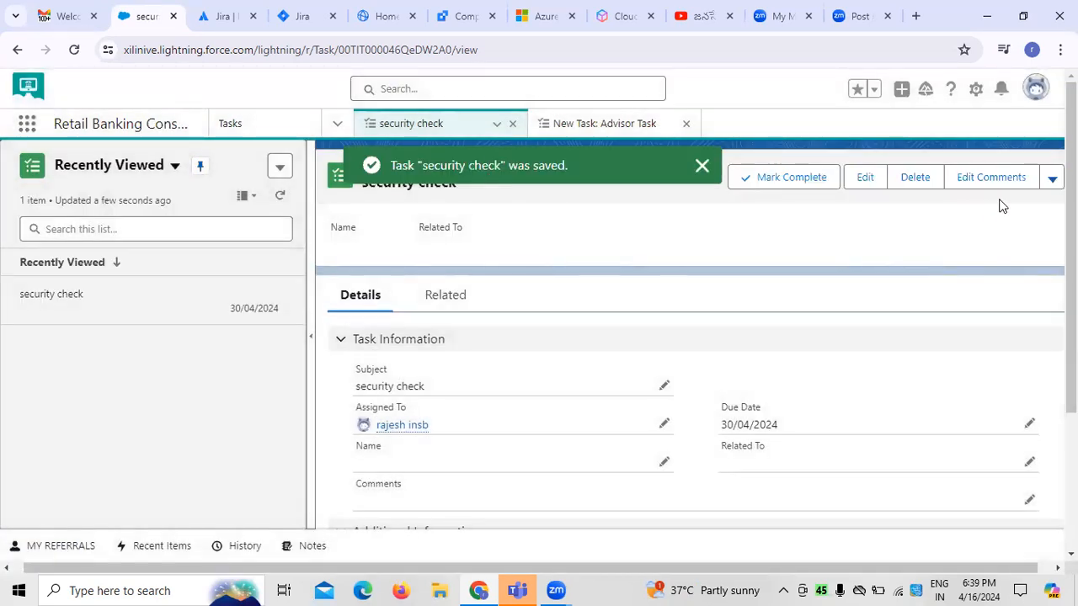
pyautogui.click(1051, 179)
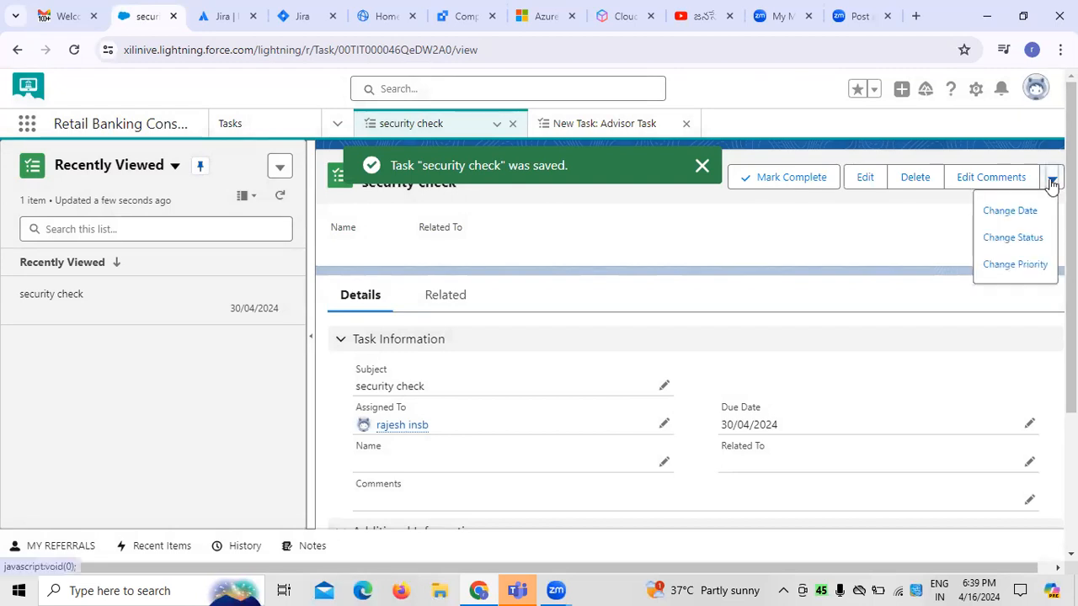
pyautogui.click(752, 226)
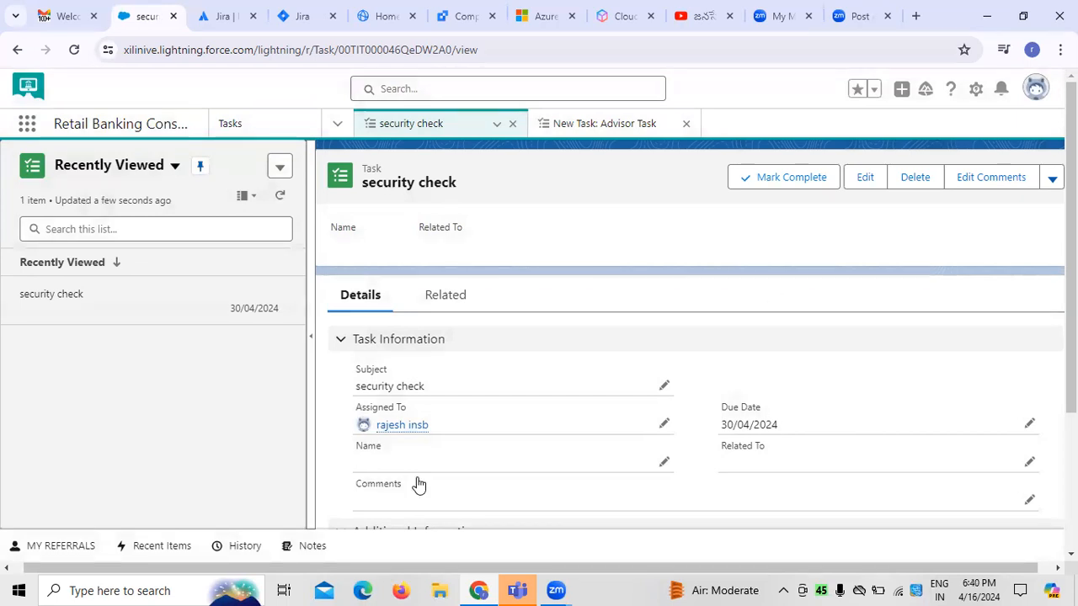
# Open Service Setup from the task record and look over its available setup sections.
pyautogui.click(975, 89)
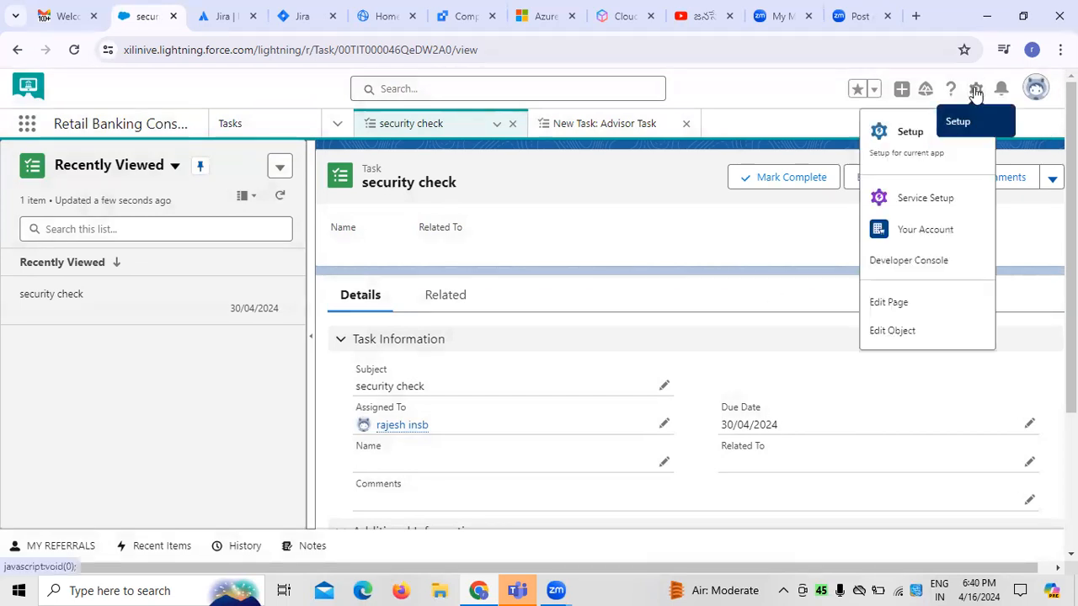
pyautogui.click(938, 214)
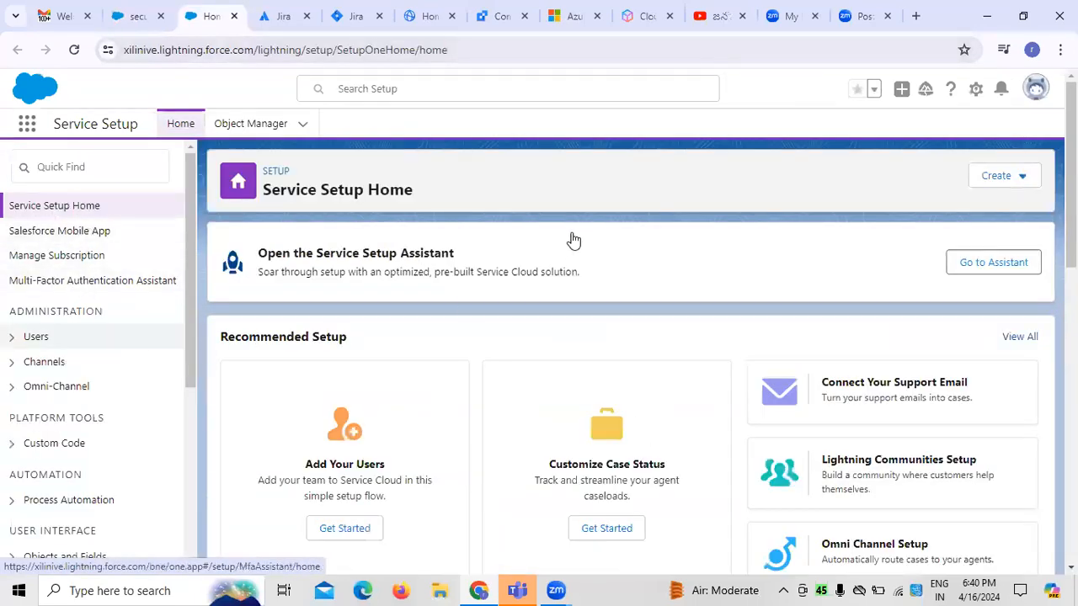
pyautogui.scroll(-1, 68, 310)
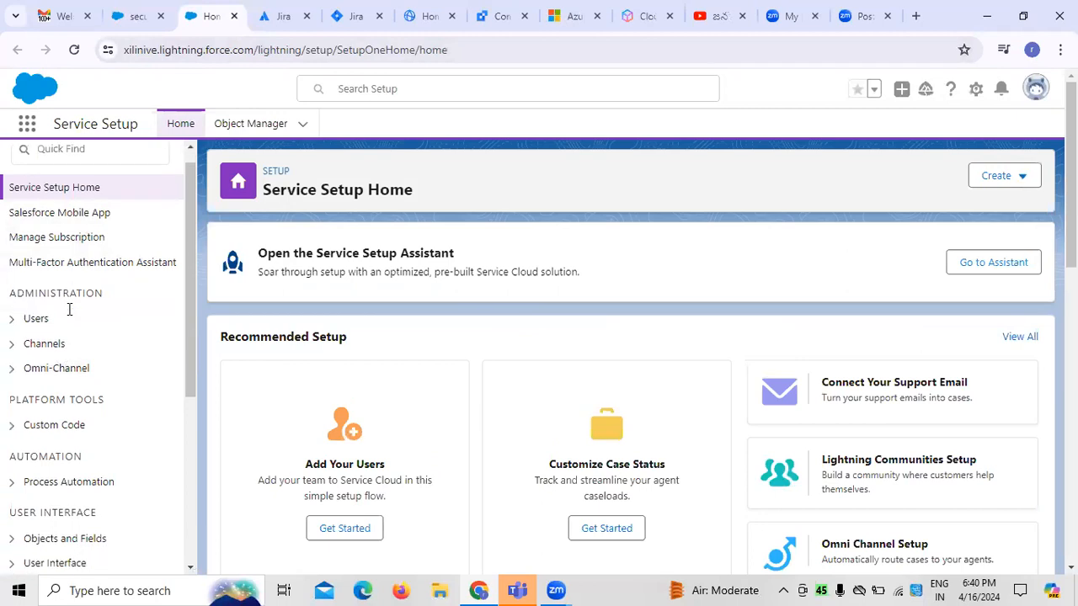
pyautogui.scroll(1, 71, 313)
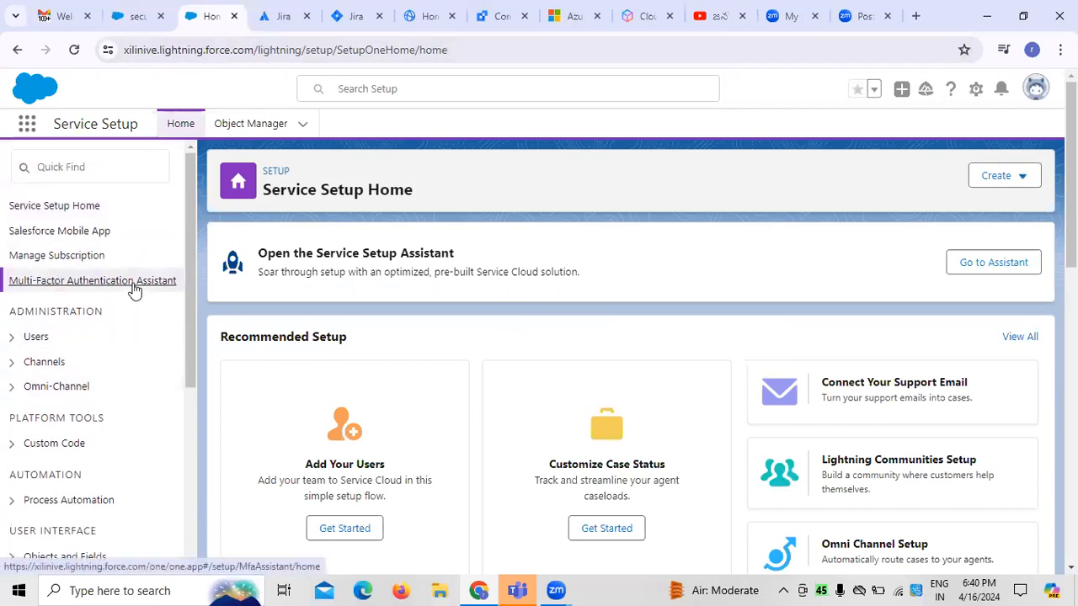
# Open the Multi-Factor Authentication Assistant and review its Get Ready, Manage and Roll Out guidance.
pyautogui.click(134, 283)
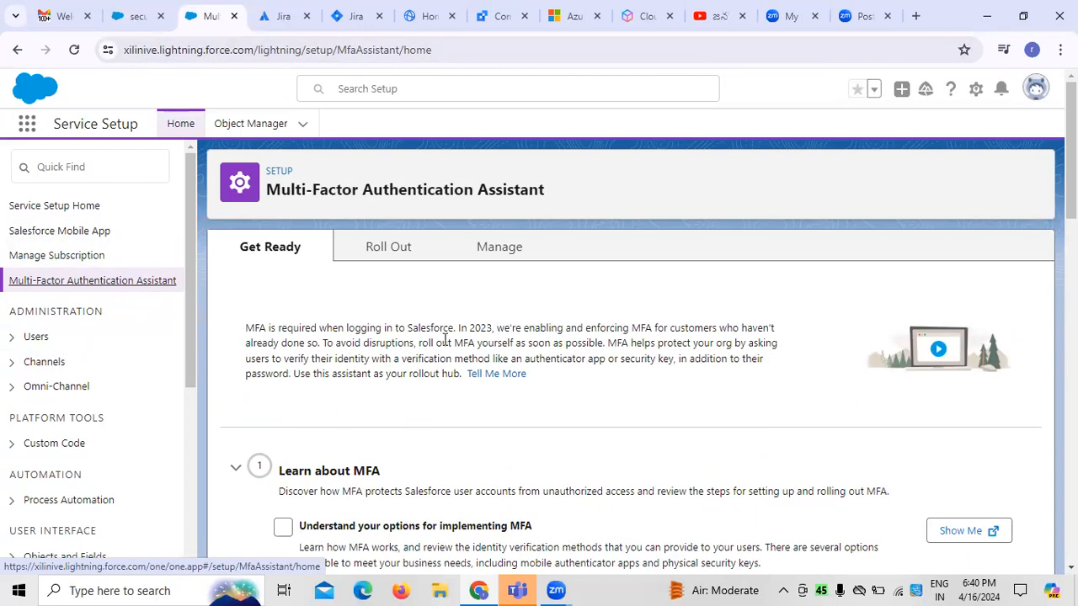
pyautogui.scroll(-5, 444, 340)
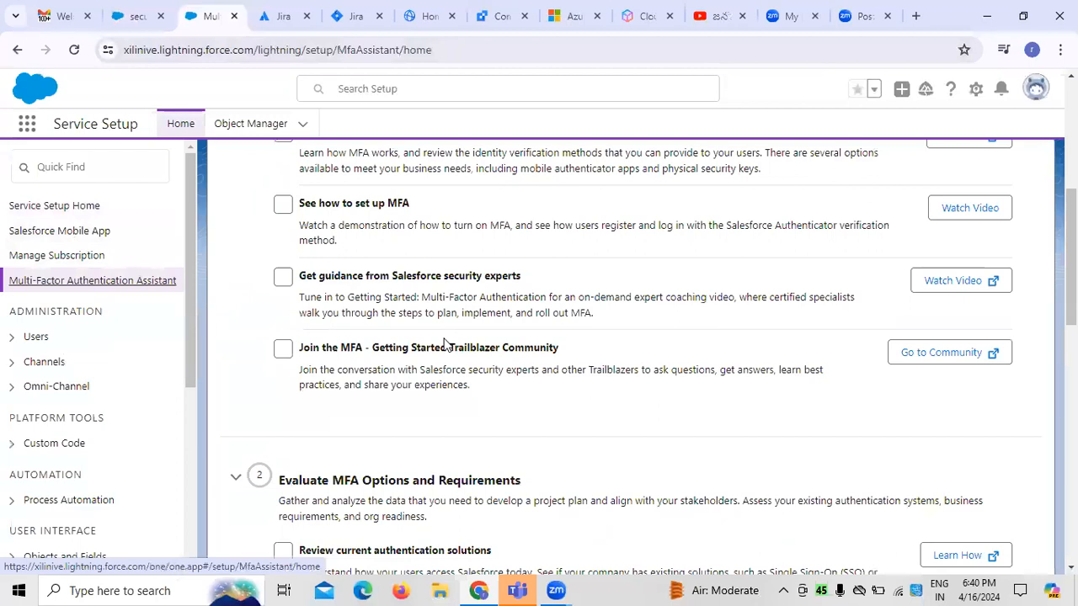
pyautogui.scroll(5, 444, 343)
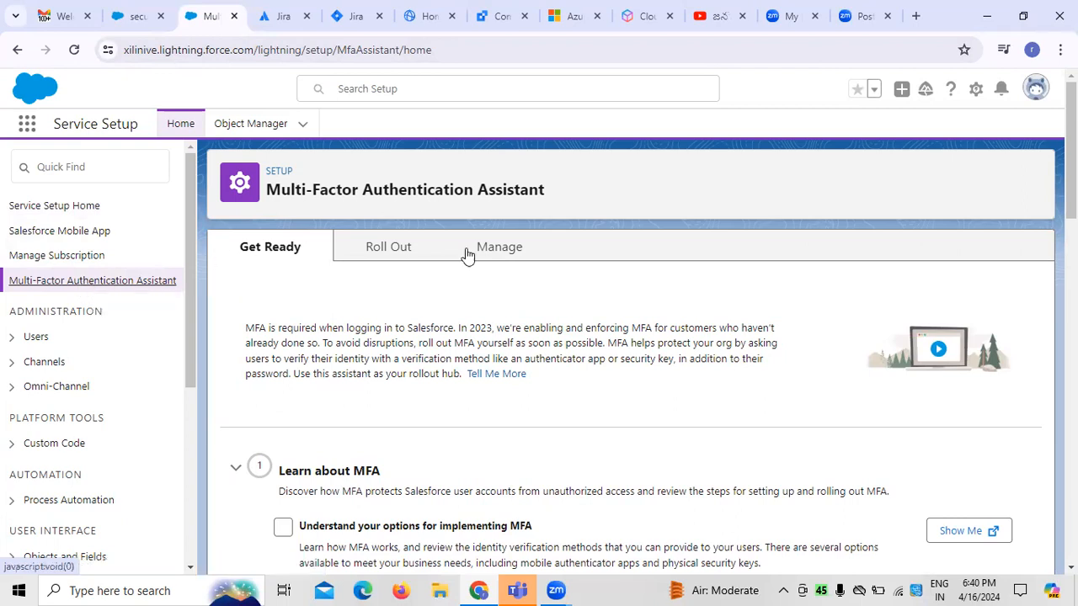
pyautogui.click(503, 245)
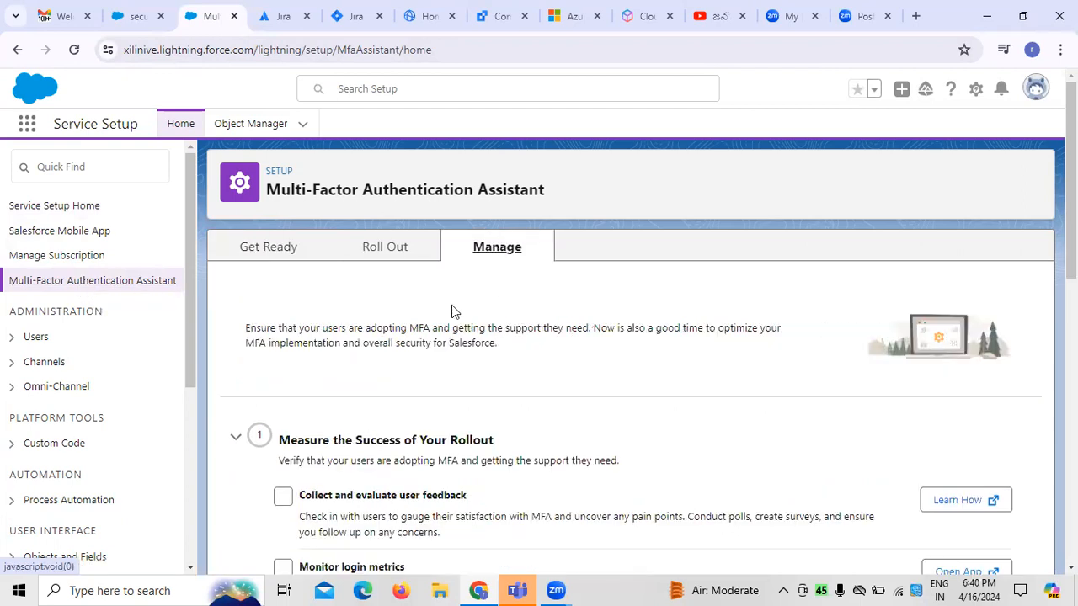
pyautogui.click(394, 250)
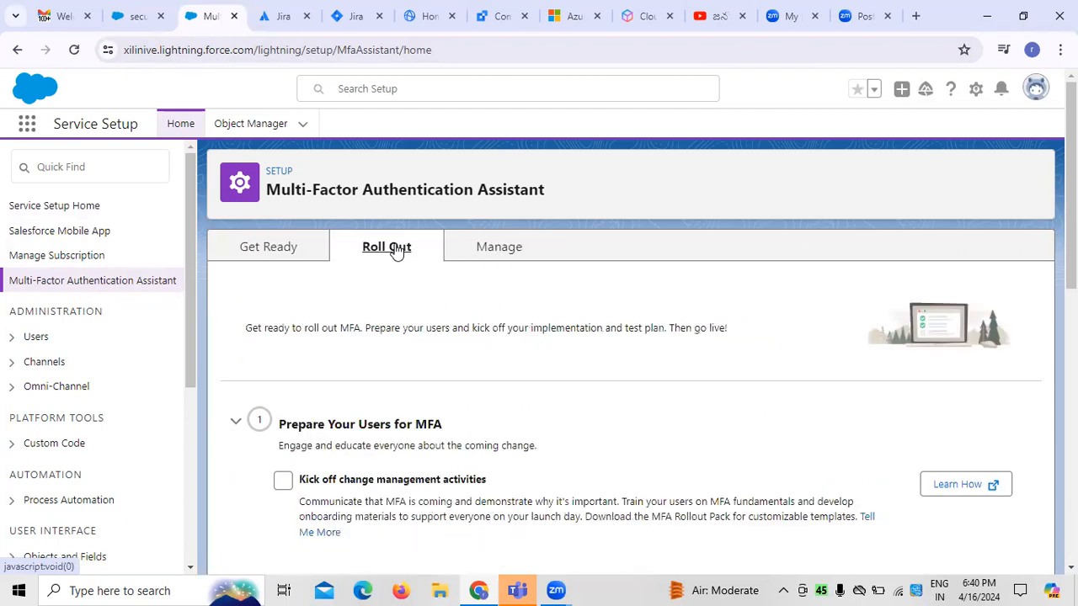
pyautogui.click(270, 250)
pyautogui.scroll(-12, 513, 325)
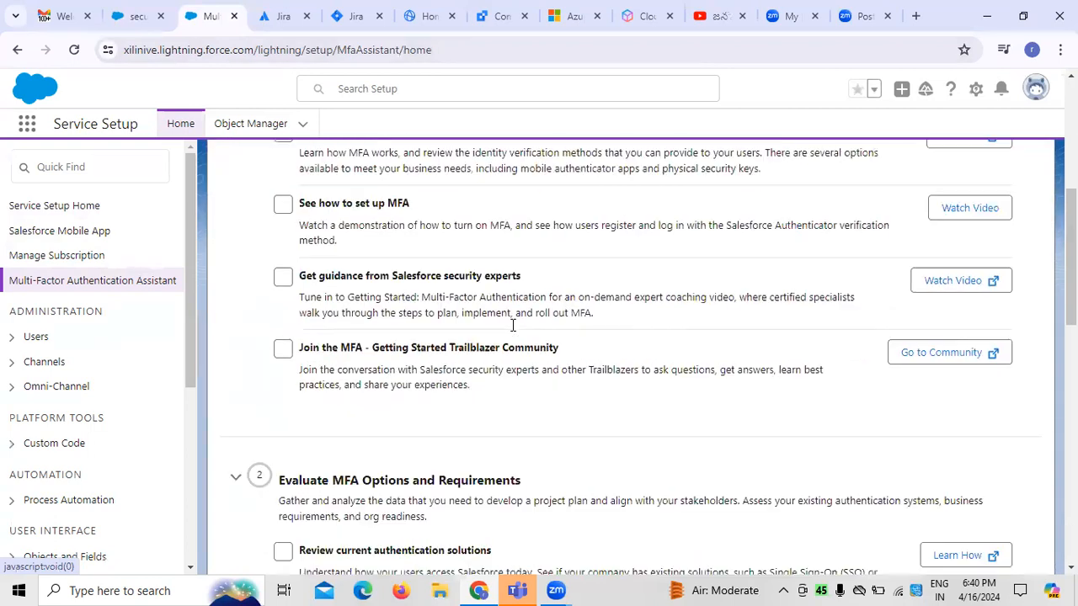
# Review the Manage Subscription page and its Your Account resources, and return to Service Setup Home.
pyautogui.click(84, 266)
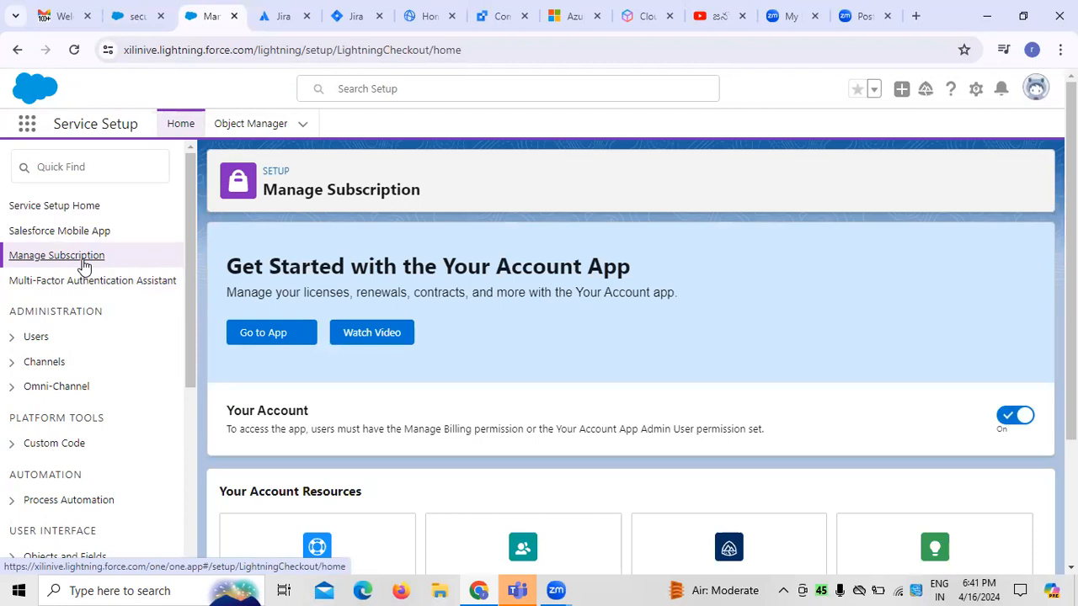
pyautogui.scroll(-2, 440, 453)
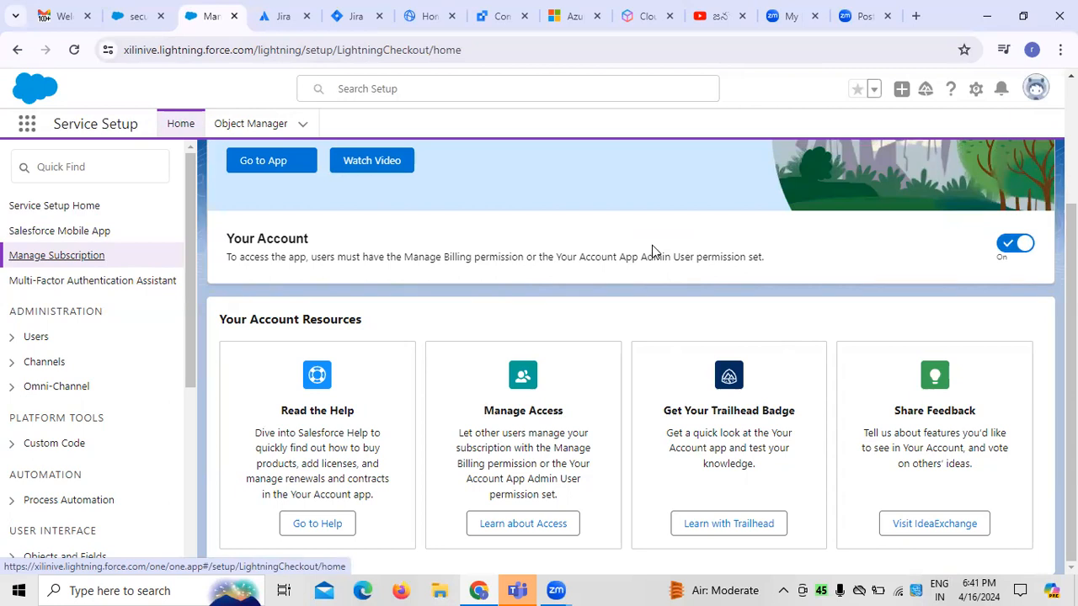
pyautogui.scroll(2, 653, 251)
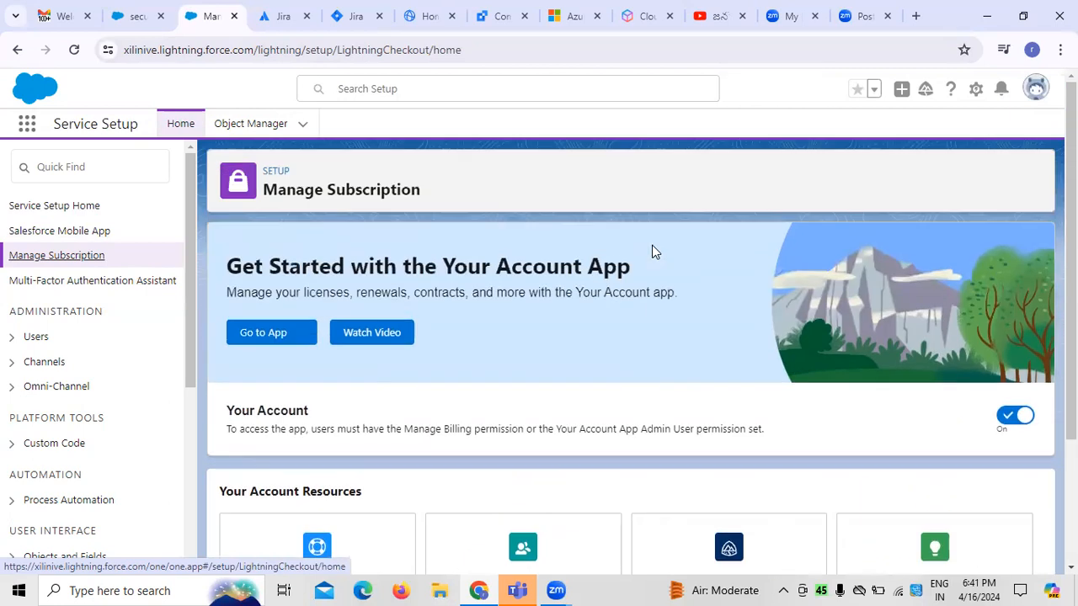
pyautogui.click(65, 217)
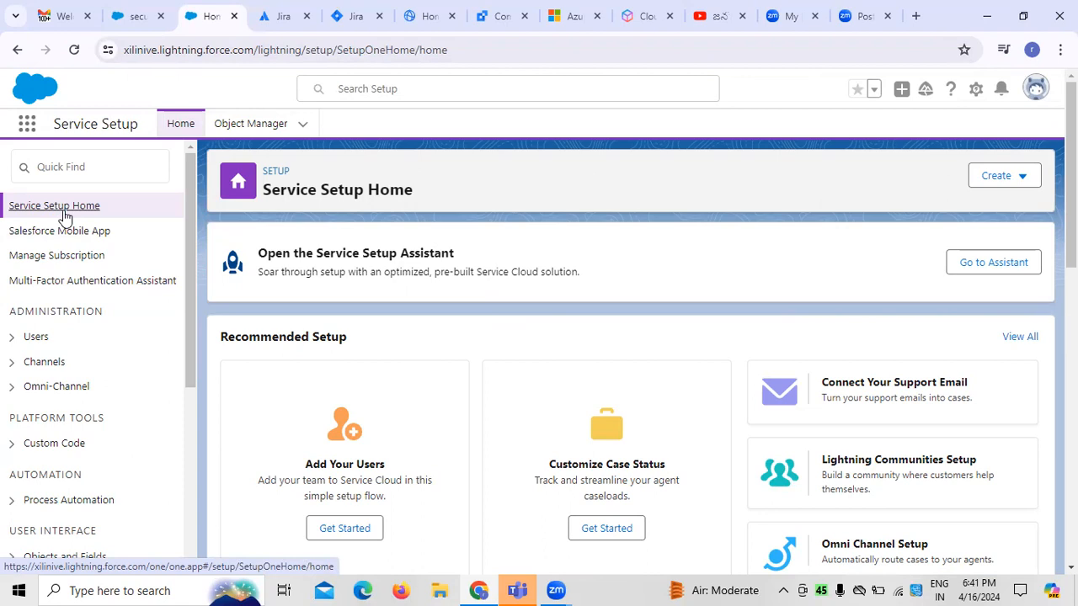
# Switch to Microsoft Edge.
pyautogui.click(364, 590)
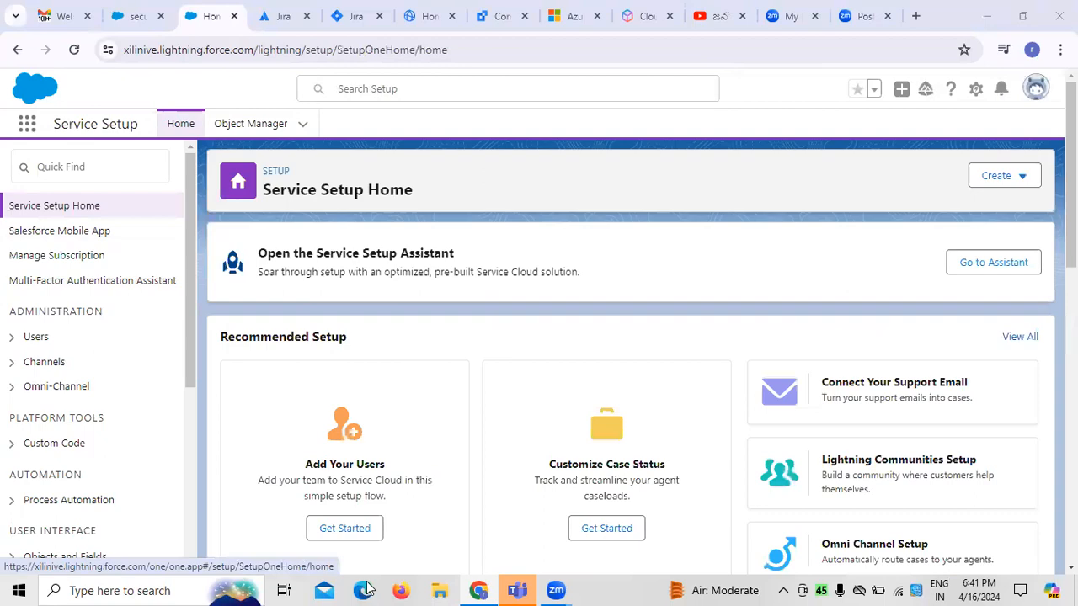